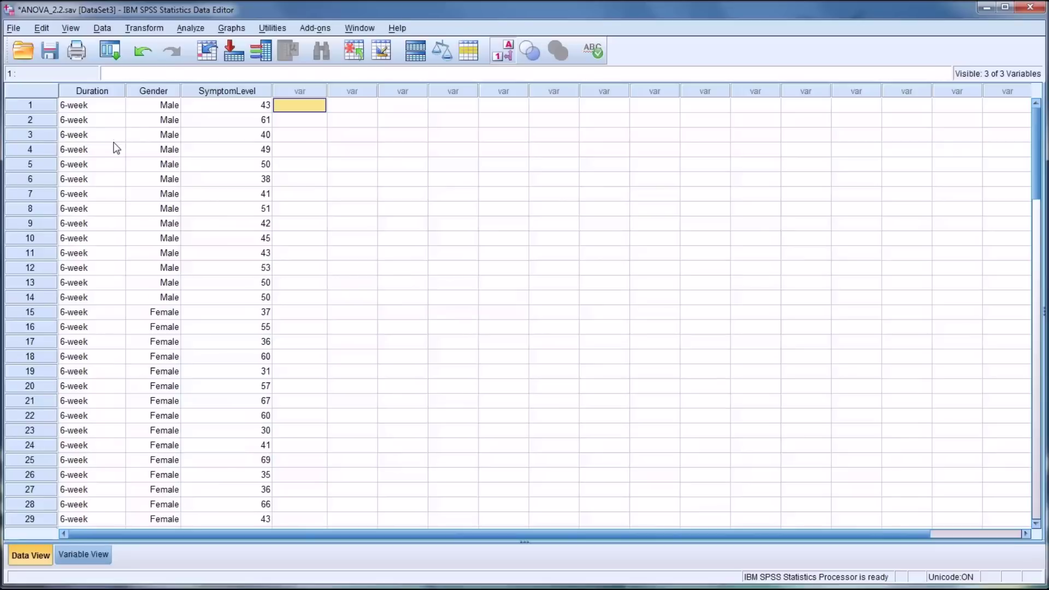
Inspect the Gender and SymptomLevel columns in the data, viewing Gender's value labels
scroll(117, 151, "down", 11)
scroll(118, 162, "down", 7)
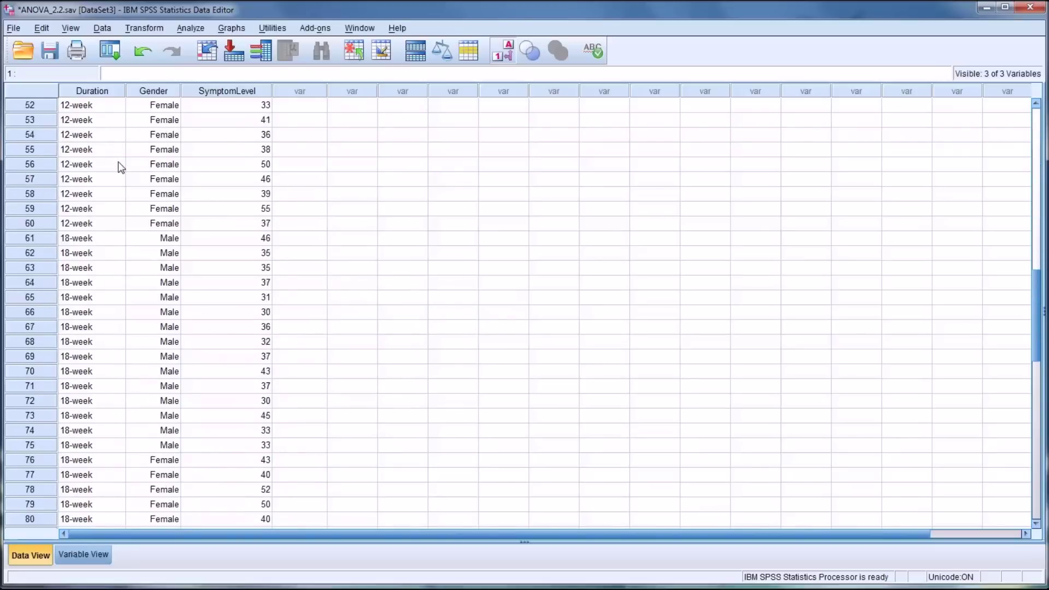
scroll(113, 268, "up", 5)
scroll(113, 270, "up", 13)
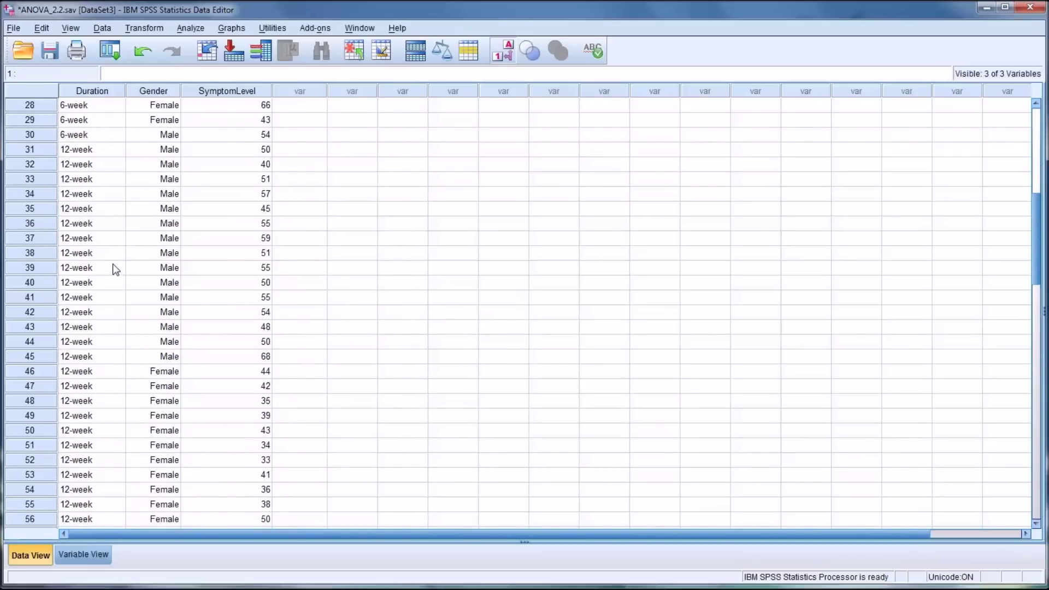
left_click(146, 94)
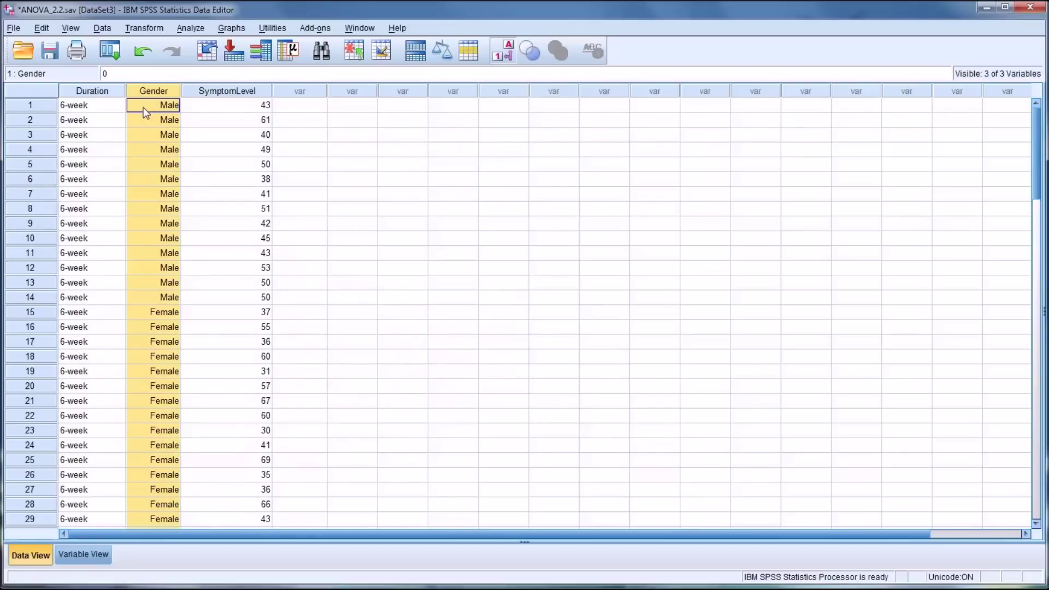
double_click(139, 103)
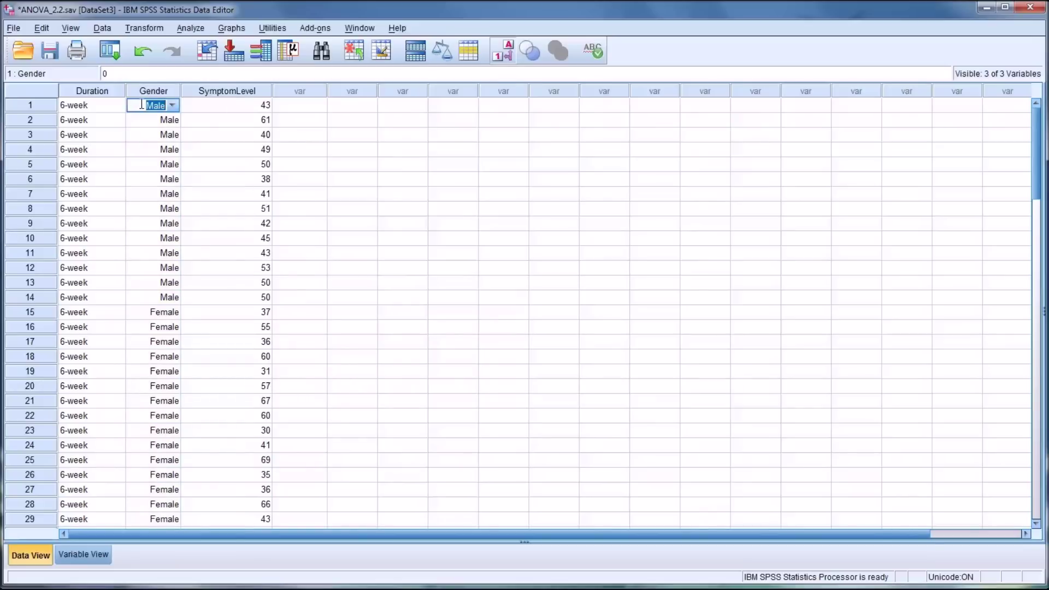
left_click(160, 91)
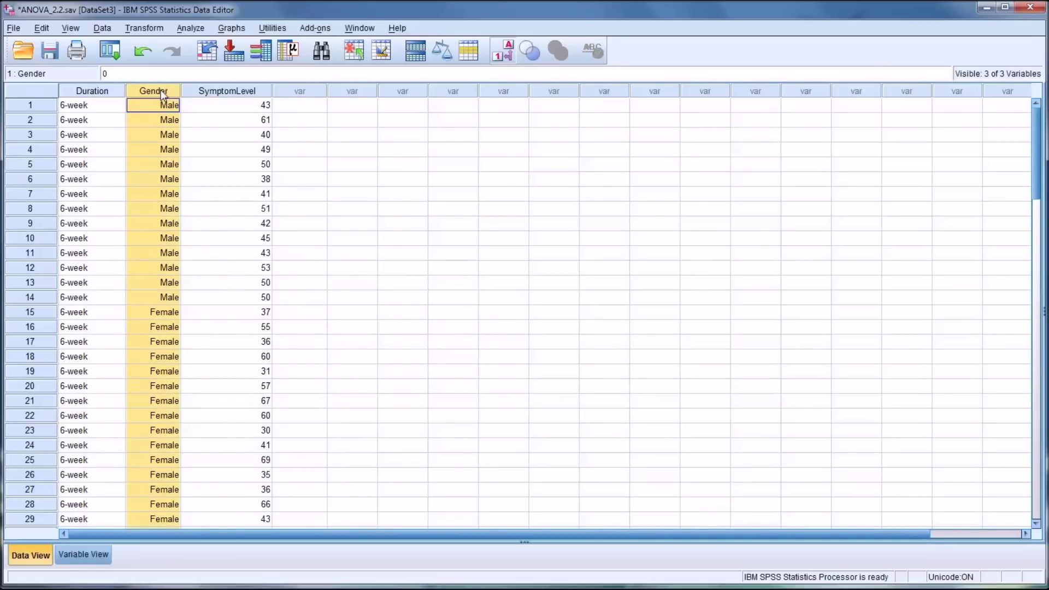
left_click(219, 94)
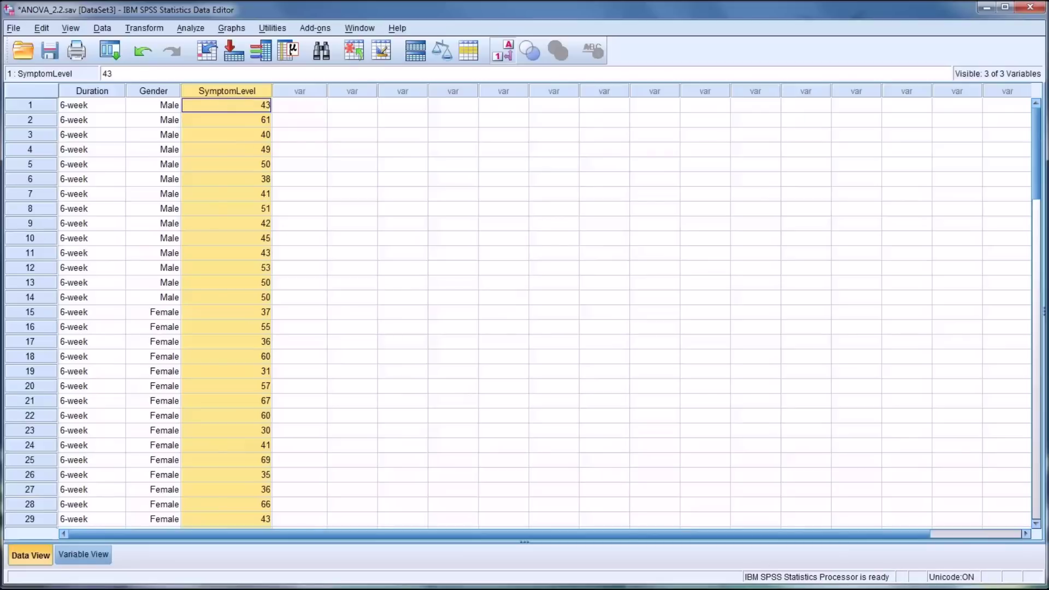
left_click(281, 106)
left_click(222, 106)
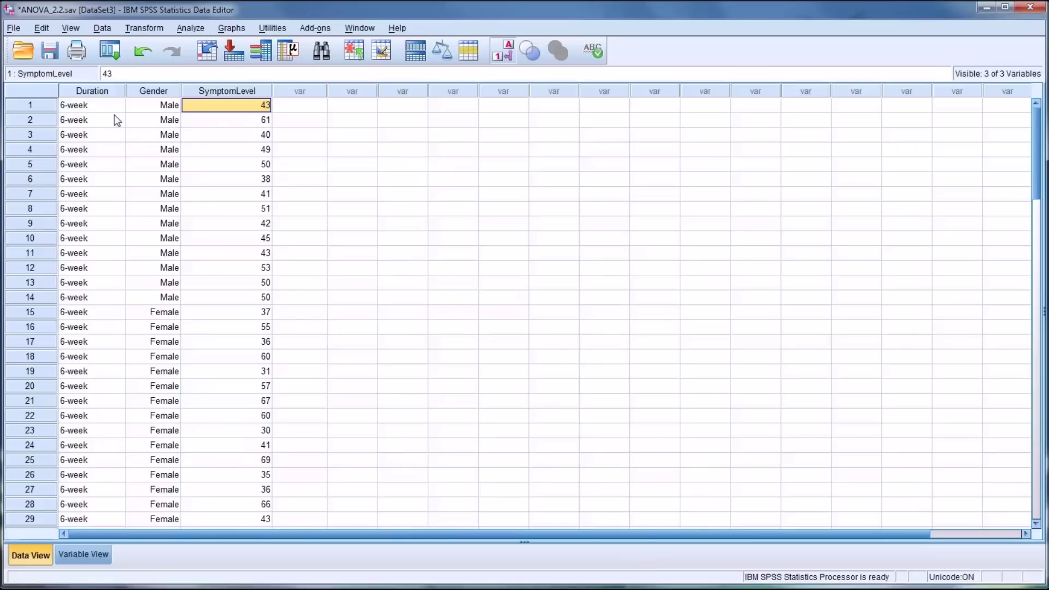
Scroll through the cases while reviewing the Duration, Gender and SymptomLevel variables
left_click(90, 92)
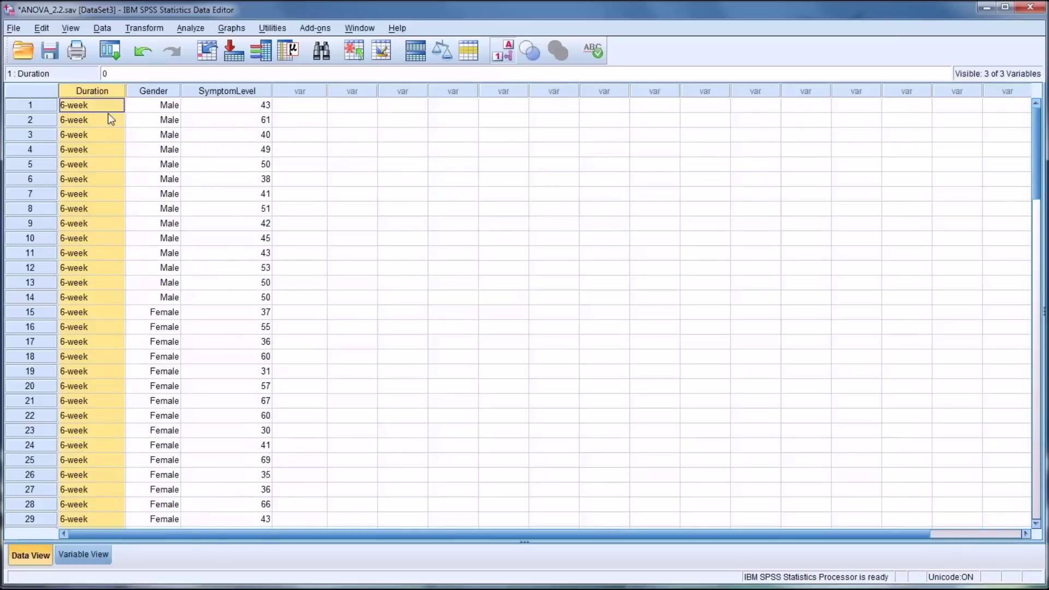
left_click(237, 90)
left_click(153, 92)
left_click(223, 93)
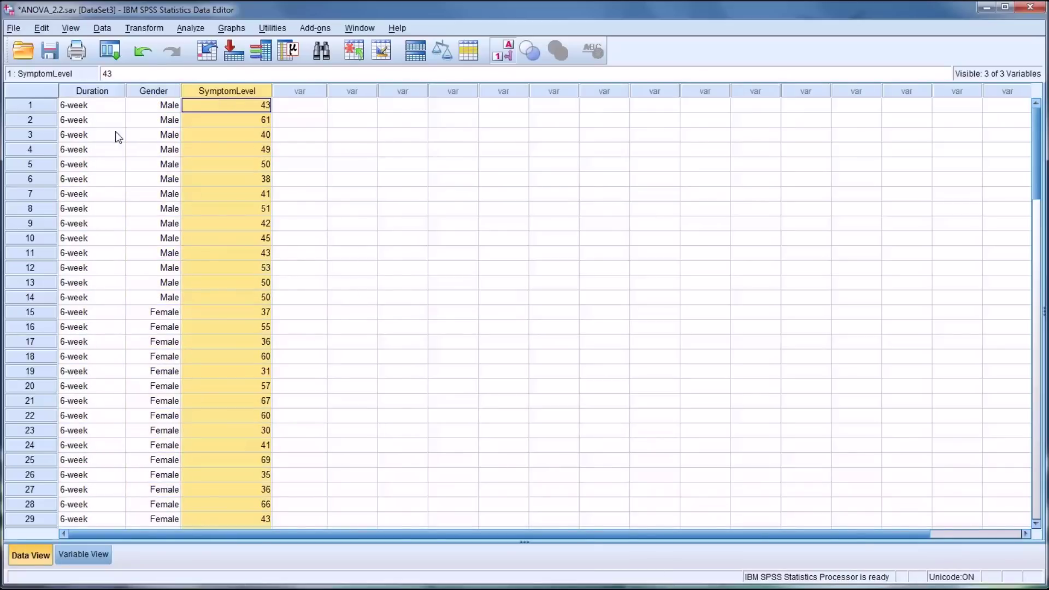
left_click(93, 92)
scroll(104, 169, "down", 10)
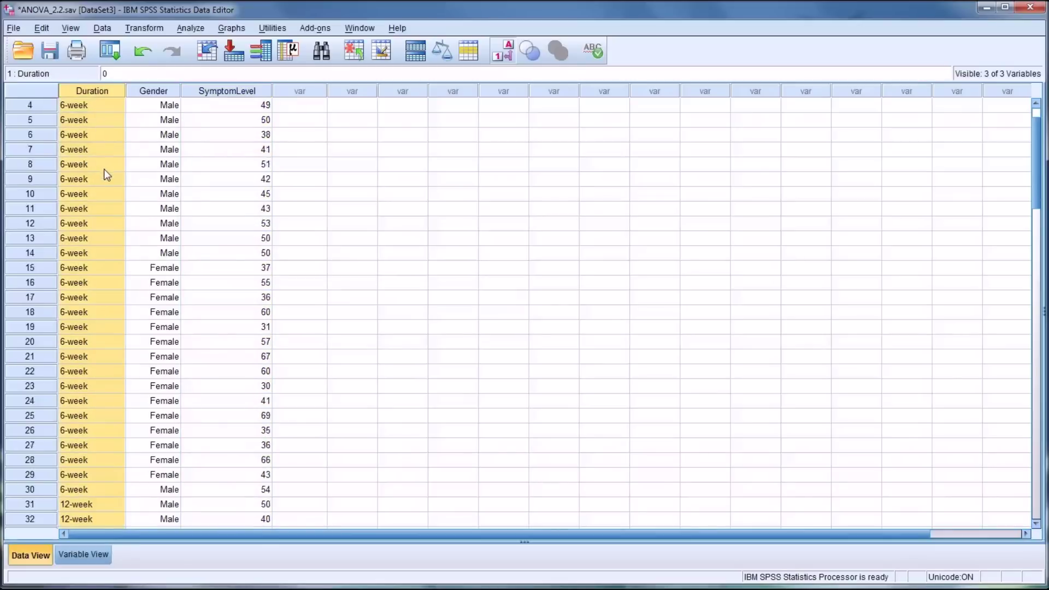
scroll(108, 179, "down", 8)
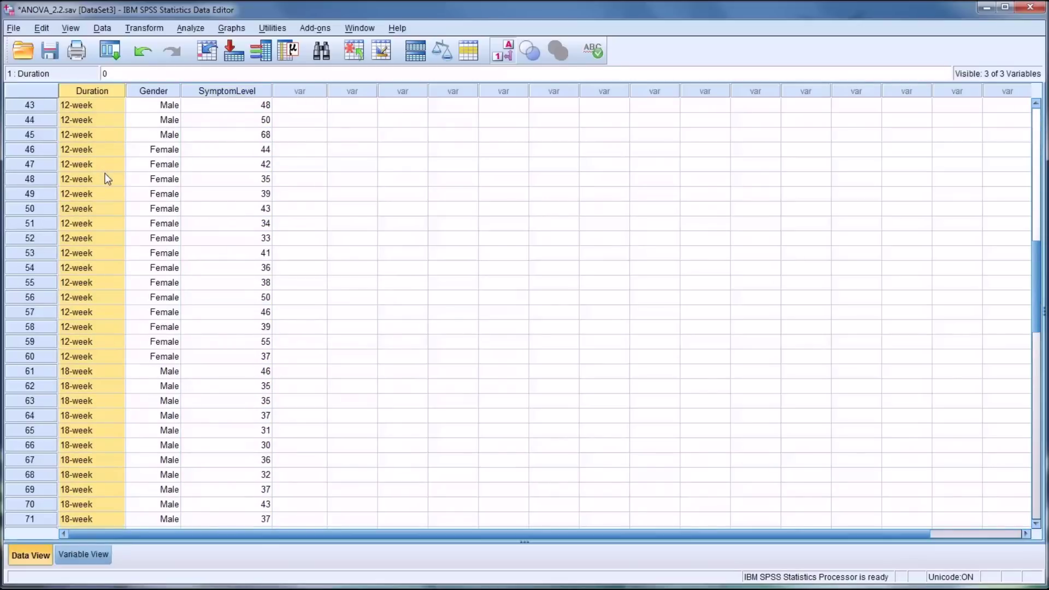
scroll(107, 179, "up", 15)
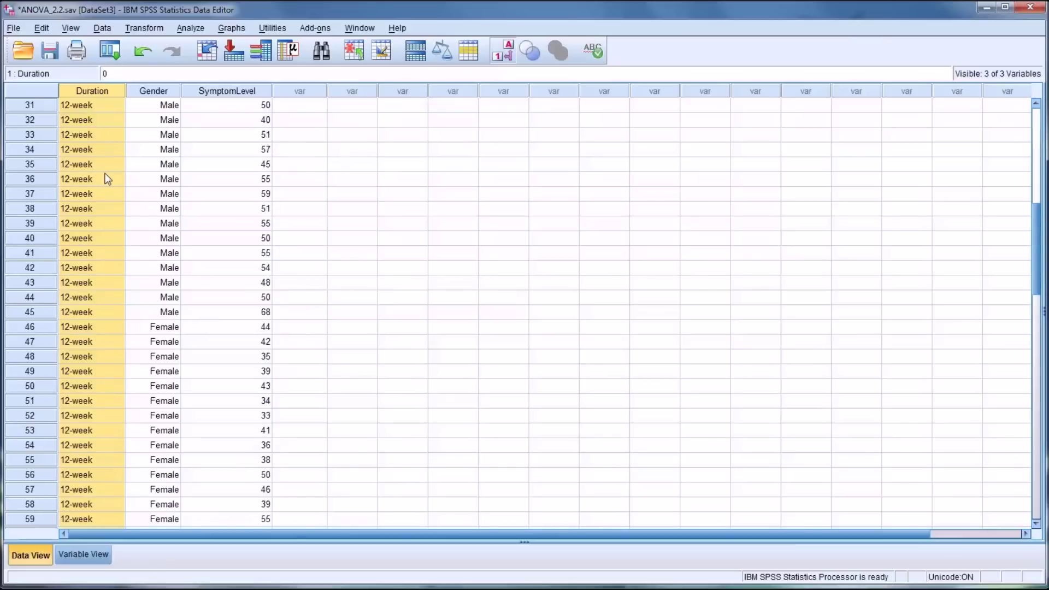
scroll(107, 178, "up", 3)
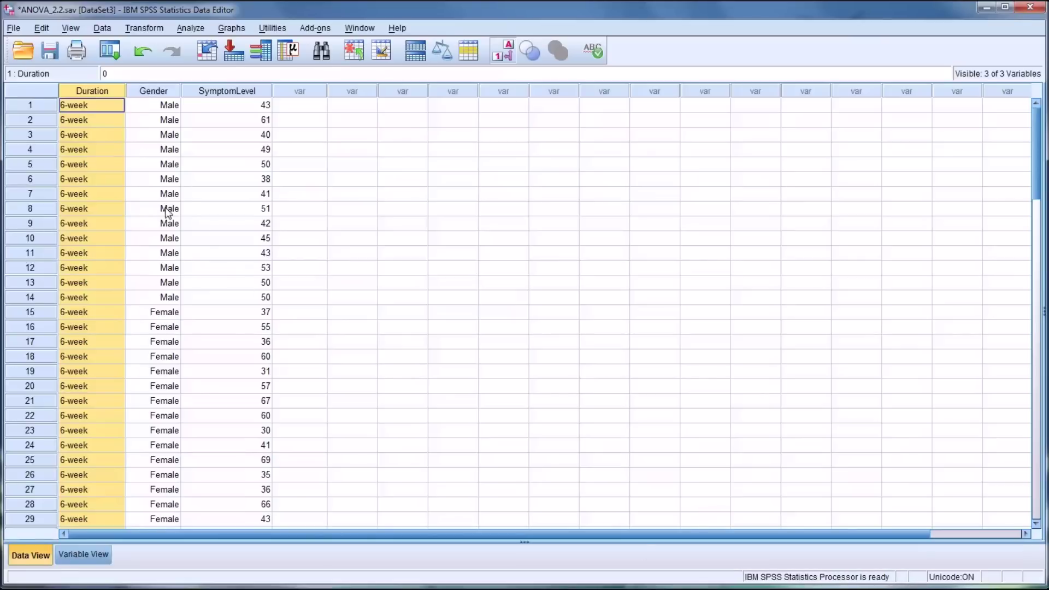
scroll(105, 188, "down", 3)
scroll(103, 185, "down", 3)
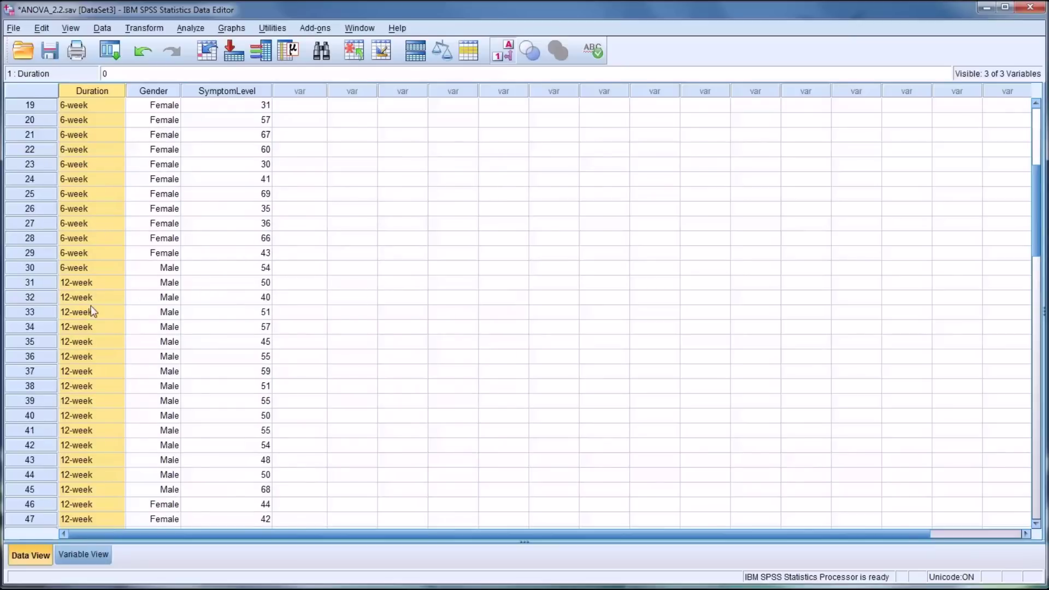
scroll(103, 288, "down", 8)
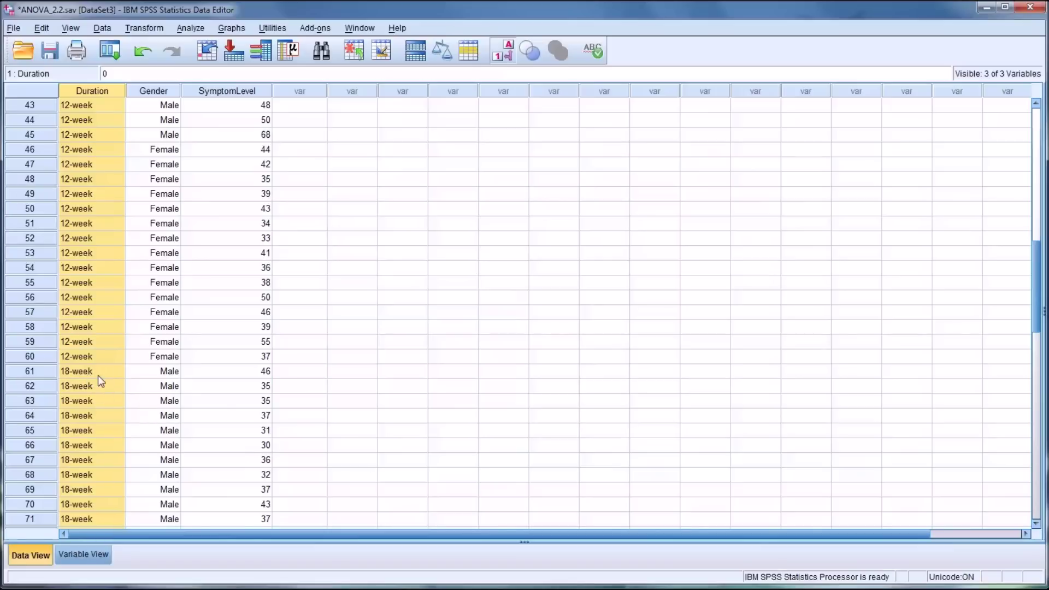
scroll(101, 381, "up", 9)
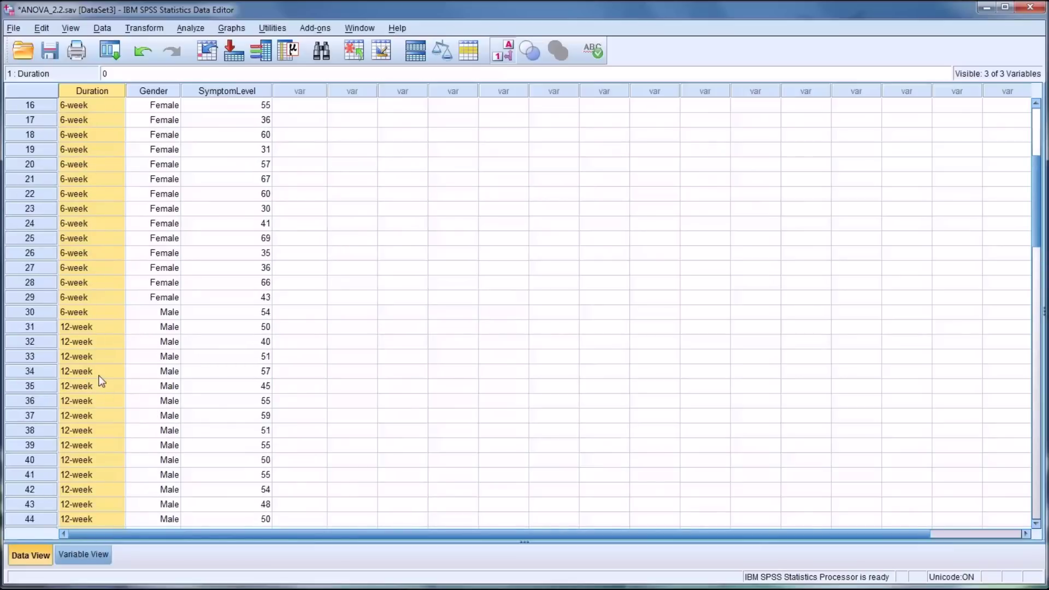
scroll(107, 314, "up", 4)
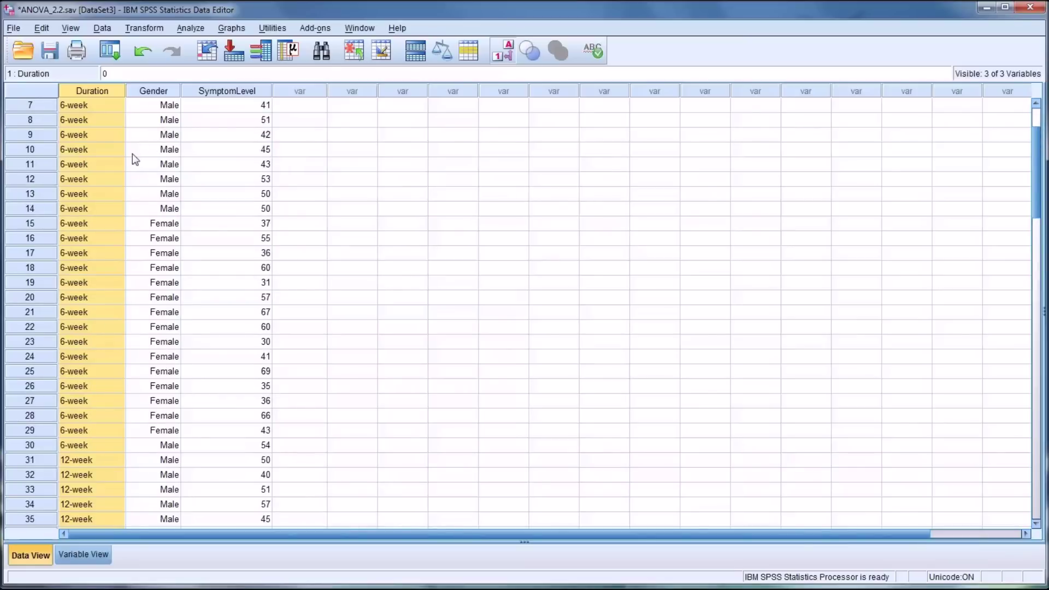
left_click(152, 91)
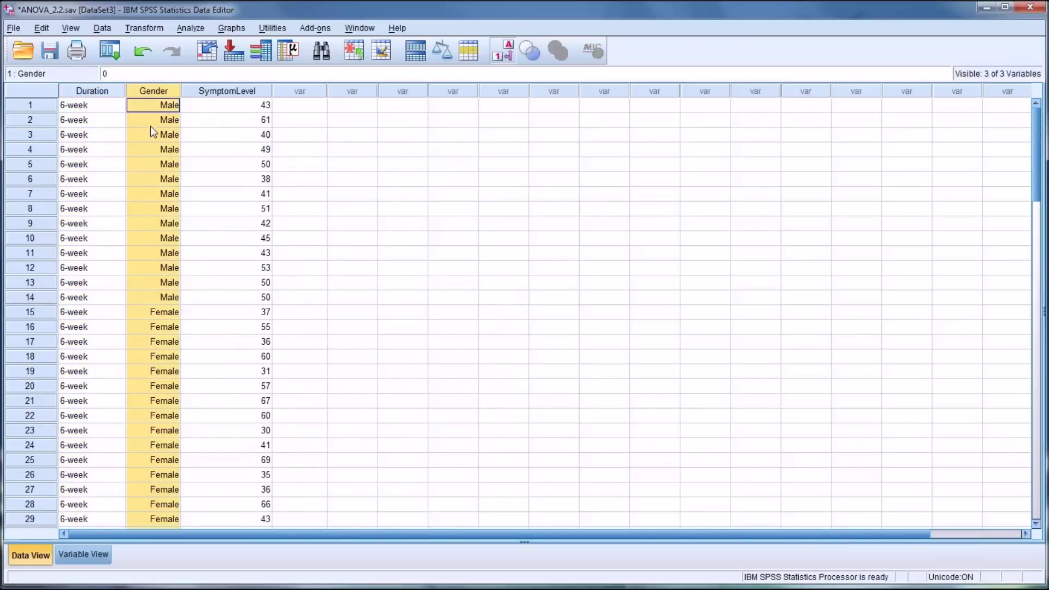
scroll(159, 164, "down", 3)
scroll(158, 173, "up", 3)
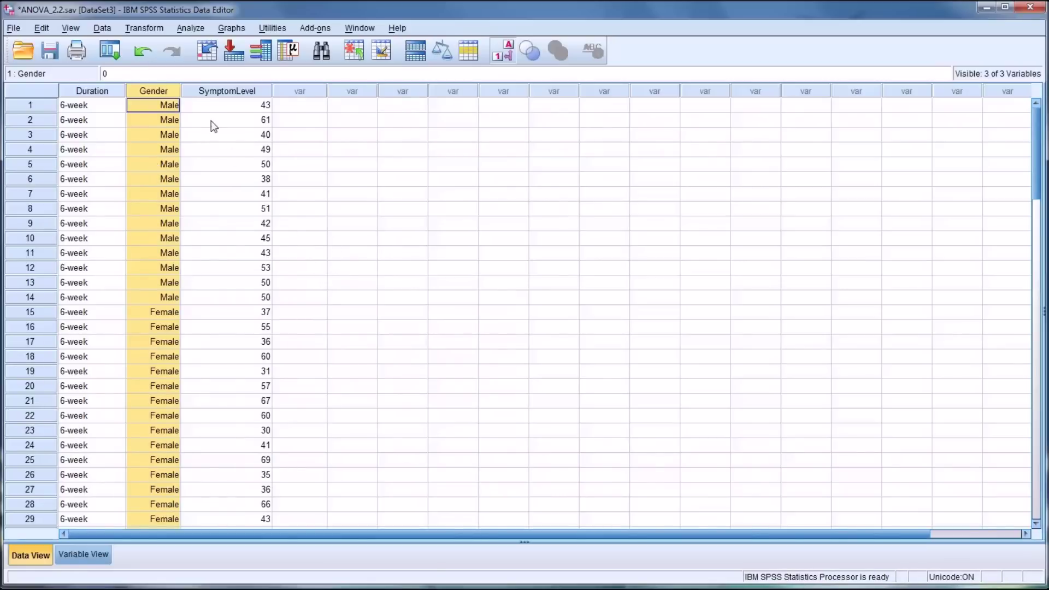
left_click(287, 108)
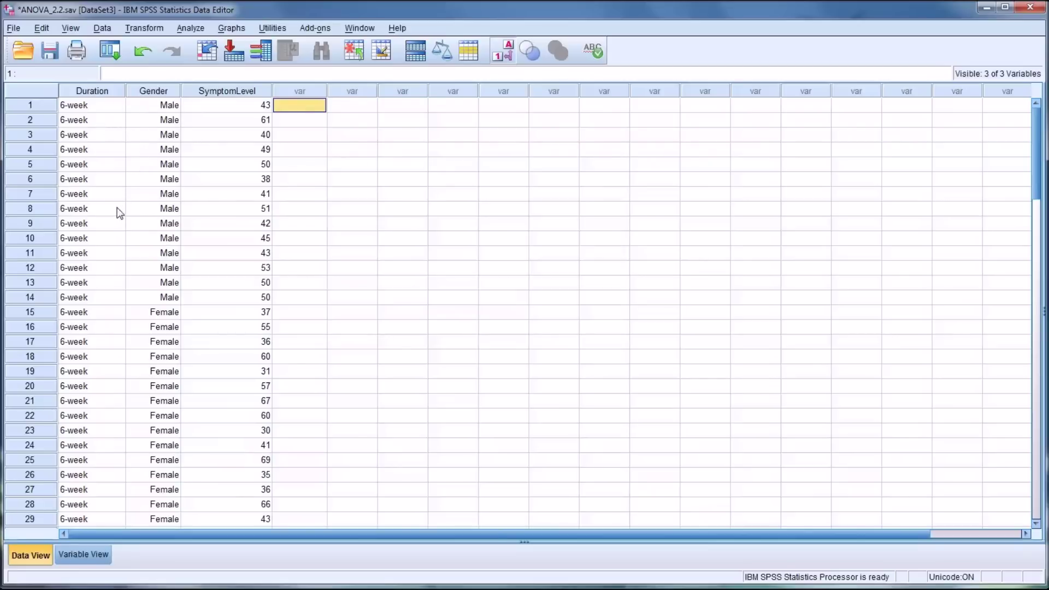
Highlight the Duration, Gender and SymptomLevel columns once more before analysing
left_click(98, 93)
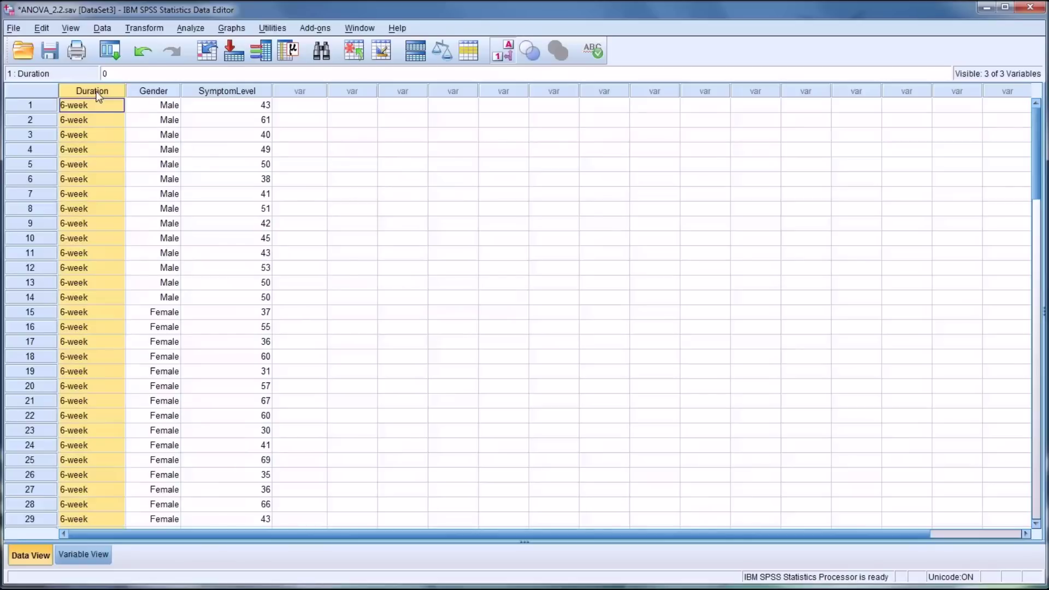
left_click(224, 93)
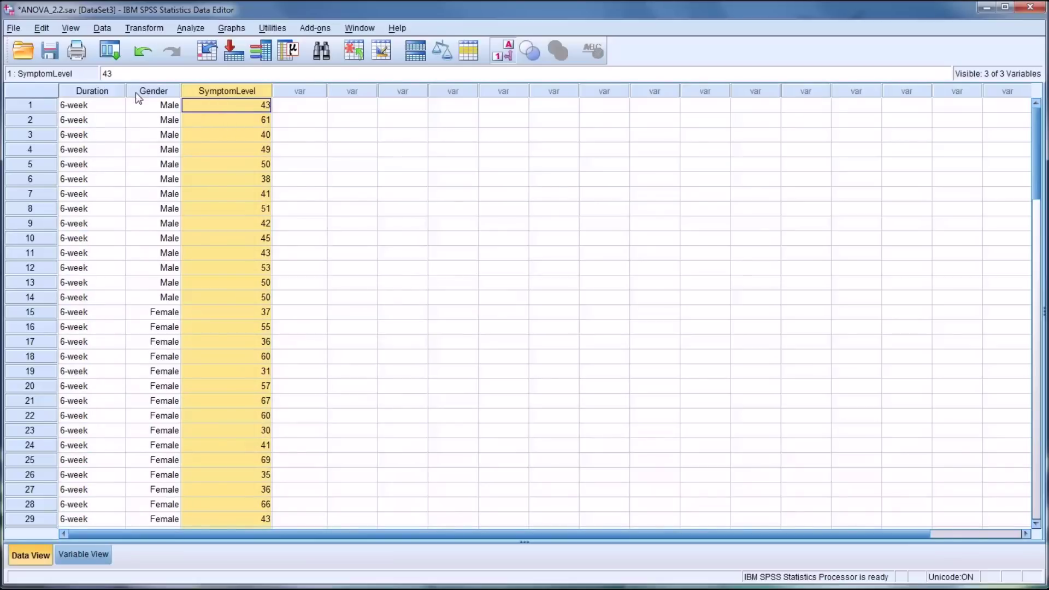
left_click(136, 94)
left_click(211, 93)
left_click(284, 107)
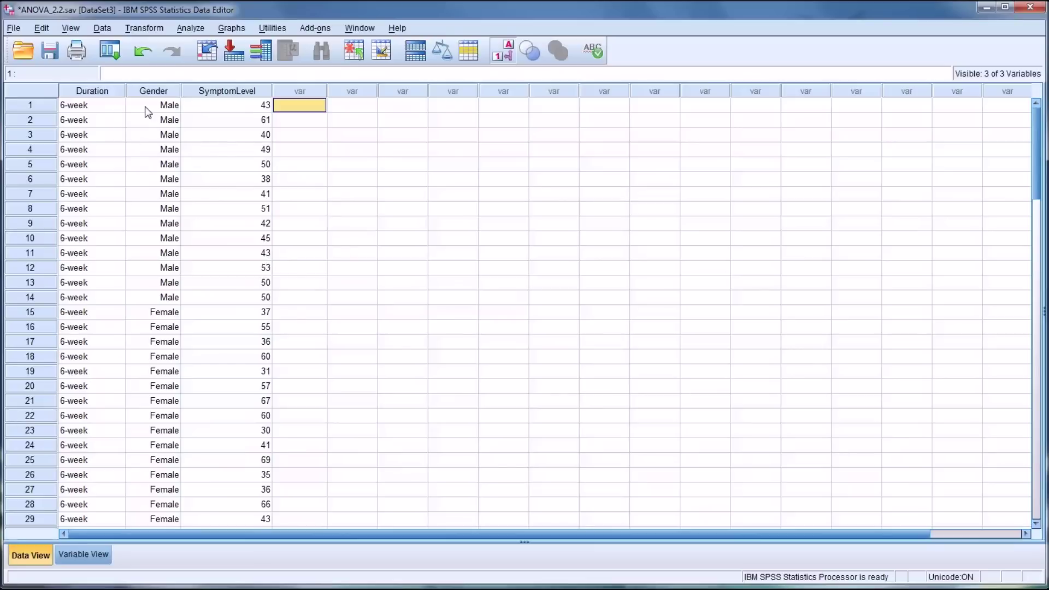
left_click(225, 90)
left_click(294, 109)
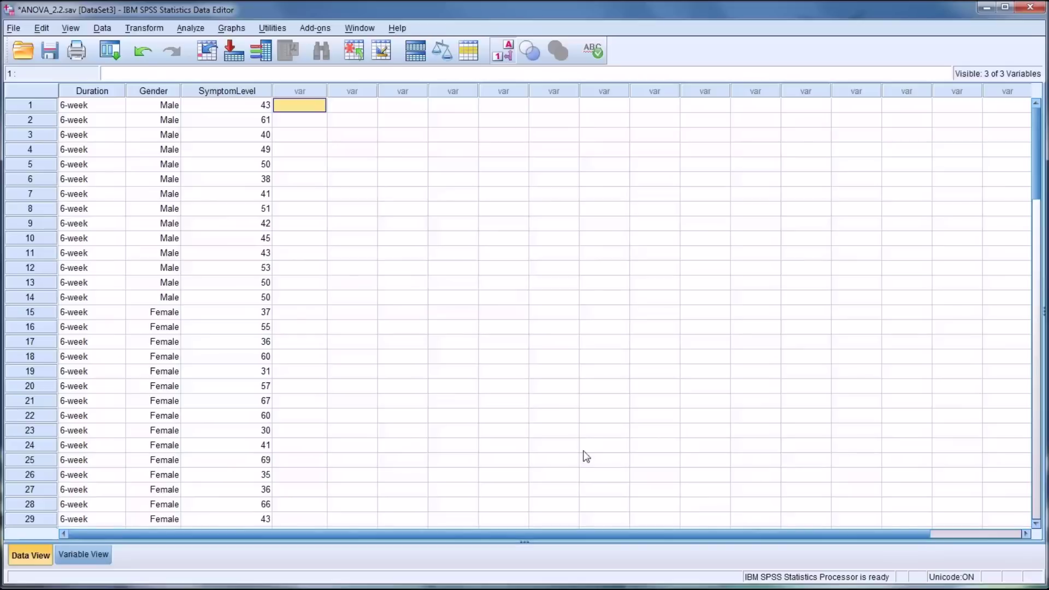
In GLM Univariate, make Symptom Level the dependent variable with Duration and Gender as fixed factors
left_click(182, 27)
mouse_move(241, 134)
mouse_move(259, 109)
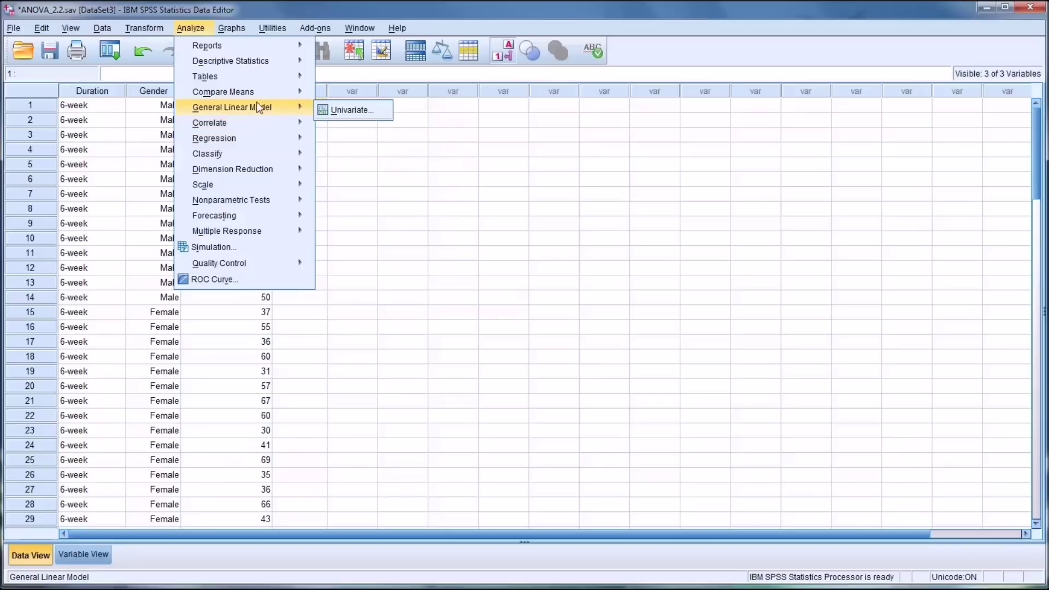
left_click(359, 109)
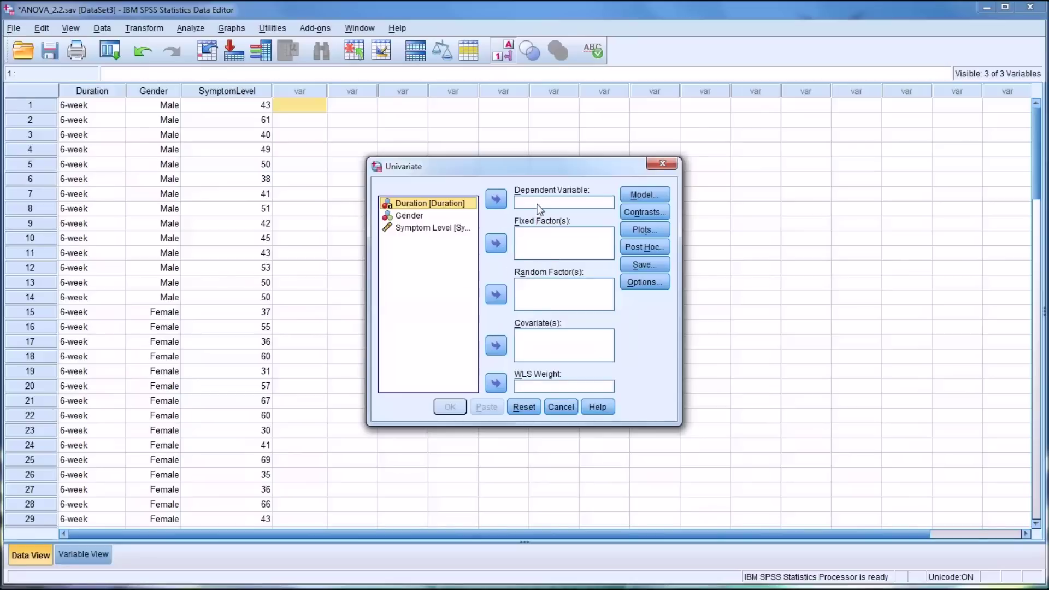
left_click(428, 229)
left_click(501, 200)
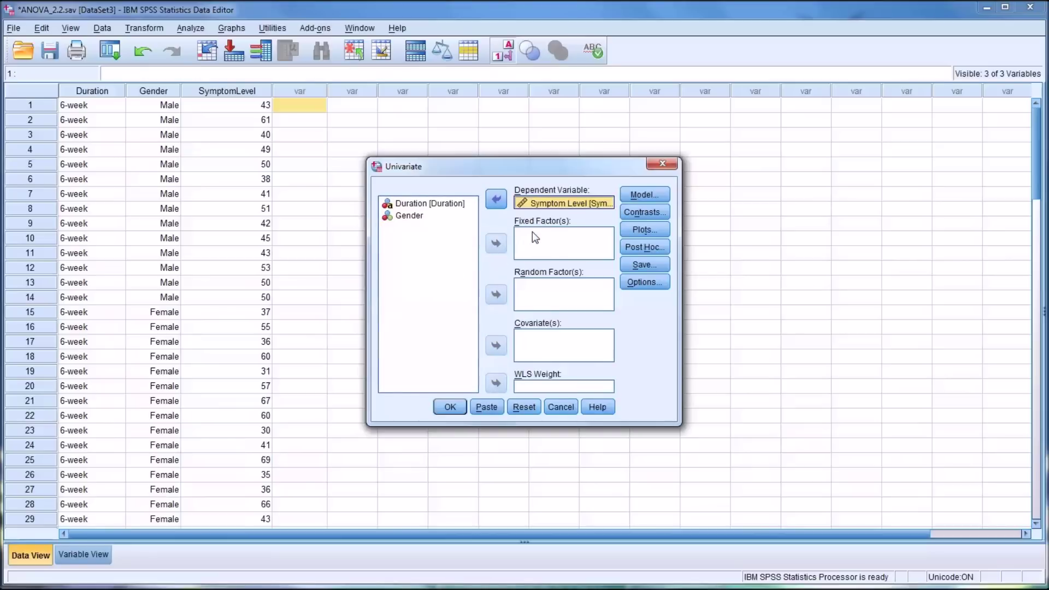
left_click(430, 205)
left_click(498, 245)
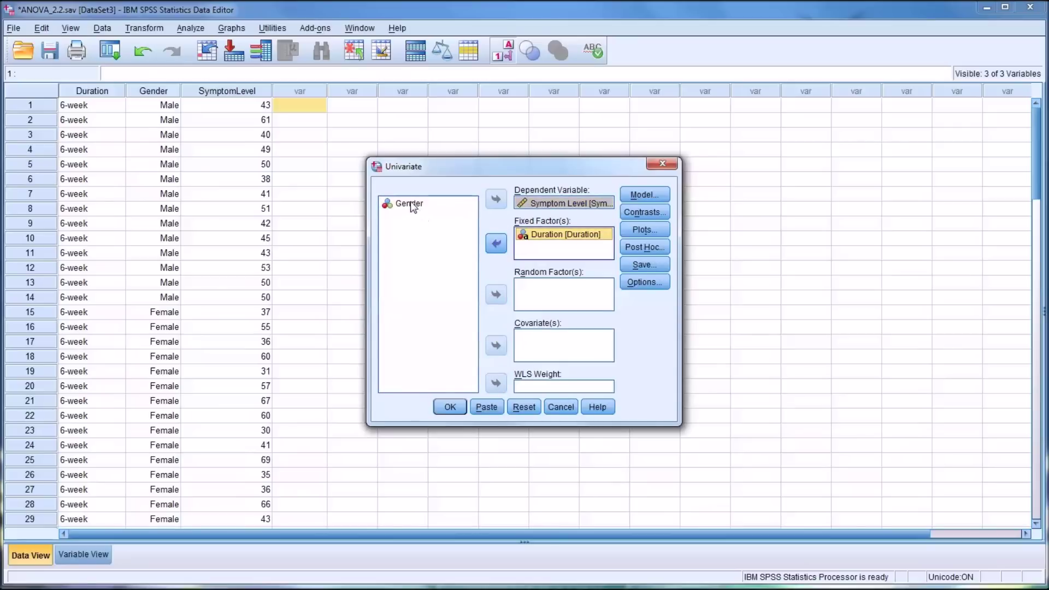
left_click(411, 203)
left_click(495, 245)
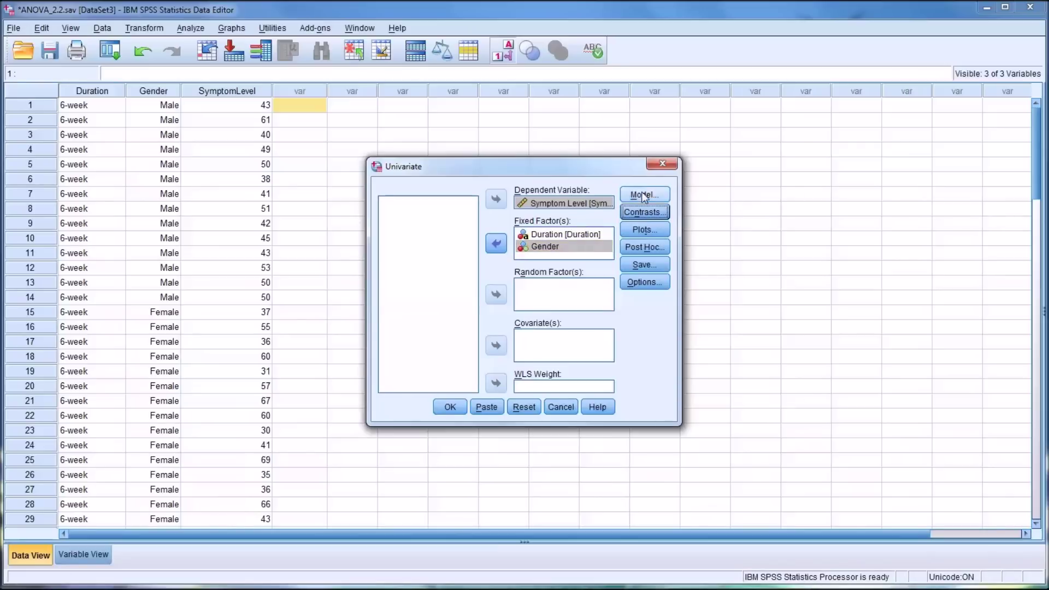
Add separate profile plots with Duration and with Gender on the horizontal axis
left_click(648, 230)
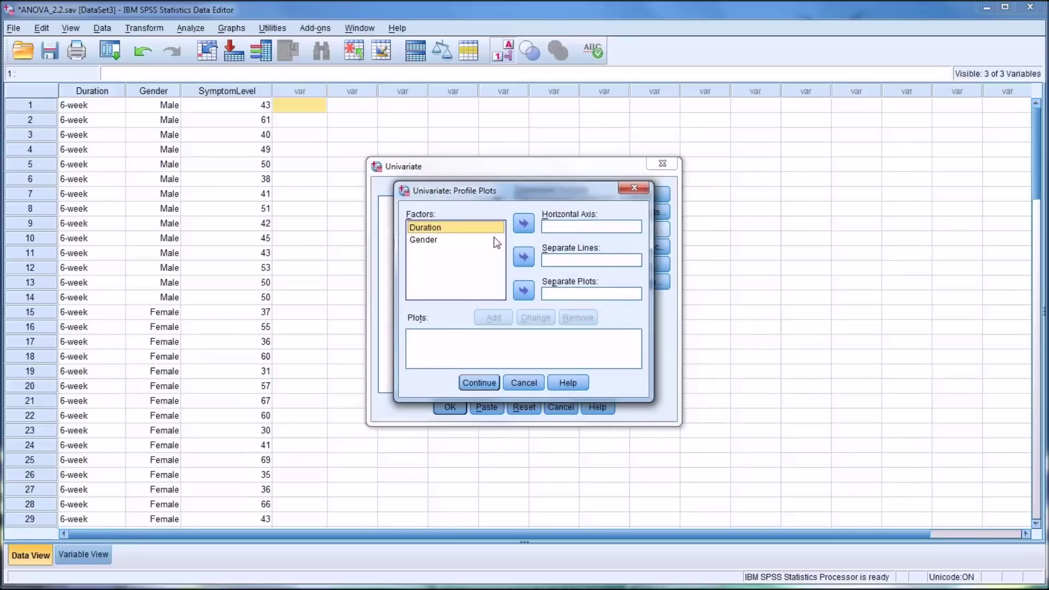
left_click(523, 224)
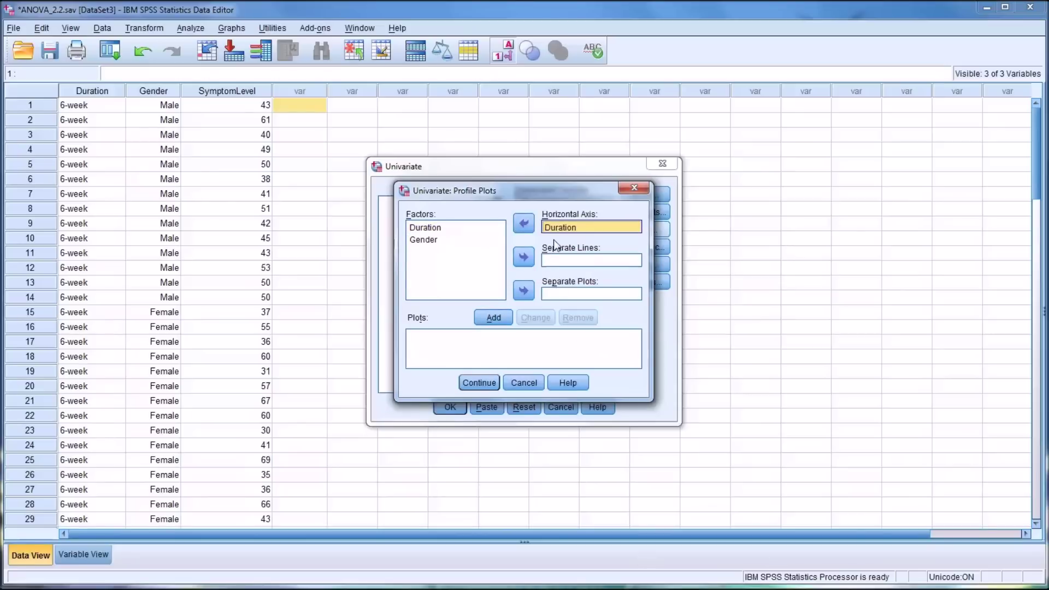
left_click(488, 316)
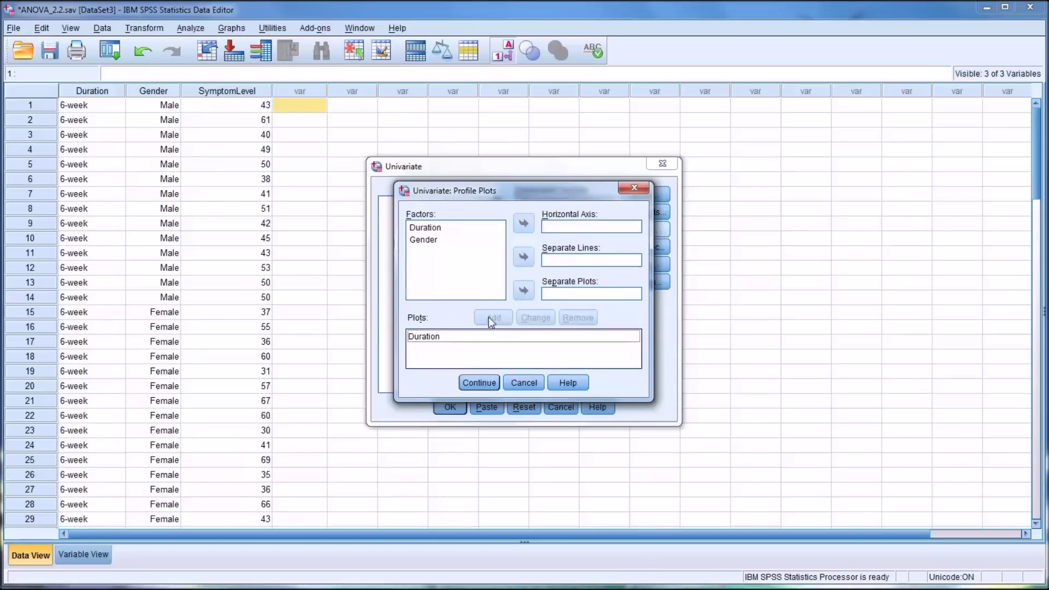
left_click(437, 240)
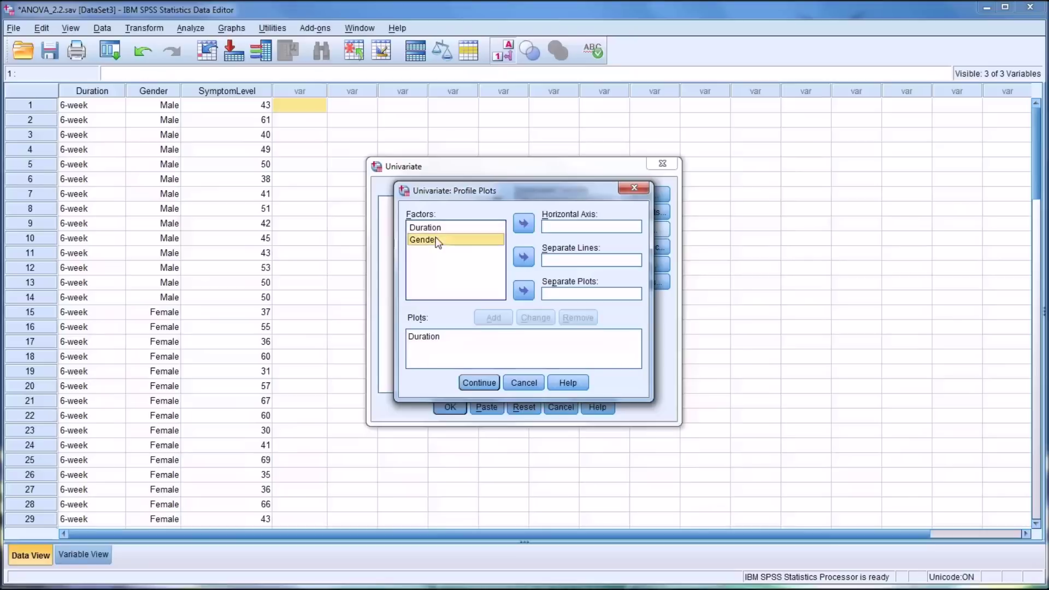
left_click(526, 224)
left_click(494, 317)
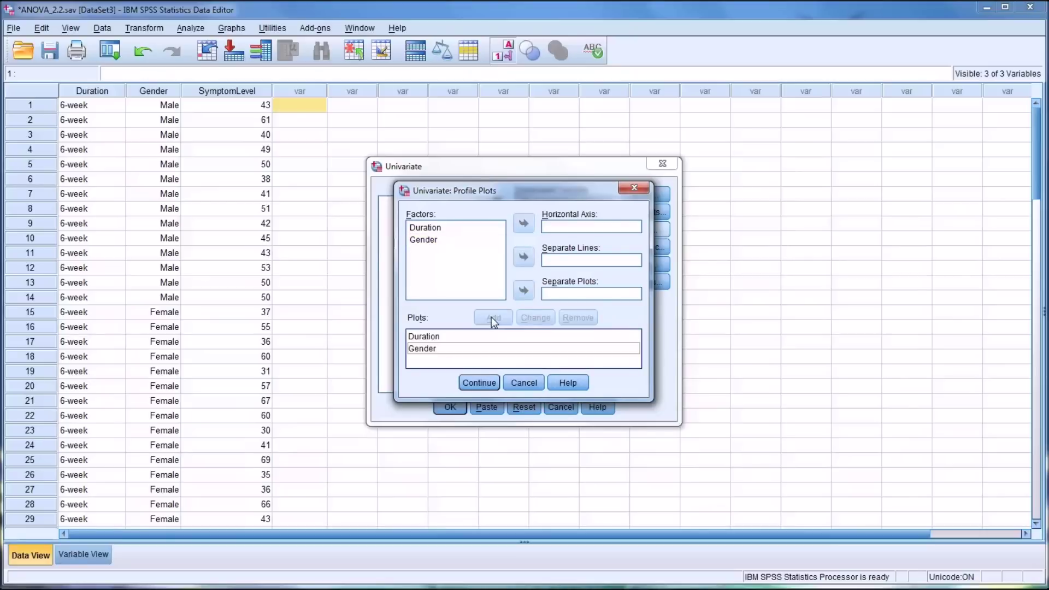
Add a Duration*Gender profile plot with Gender as separate lines and confirm
left_click(472, 228)
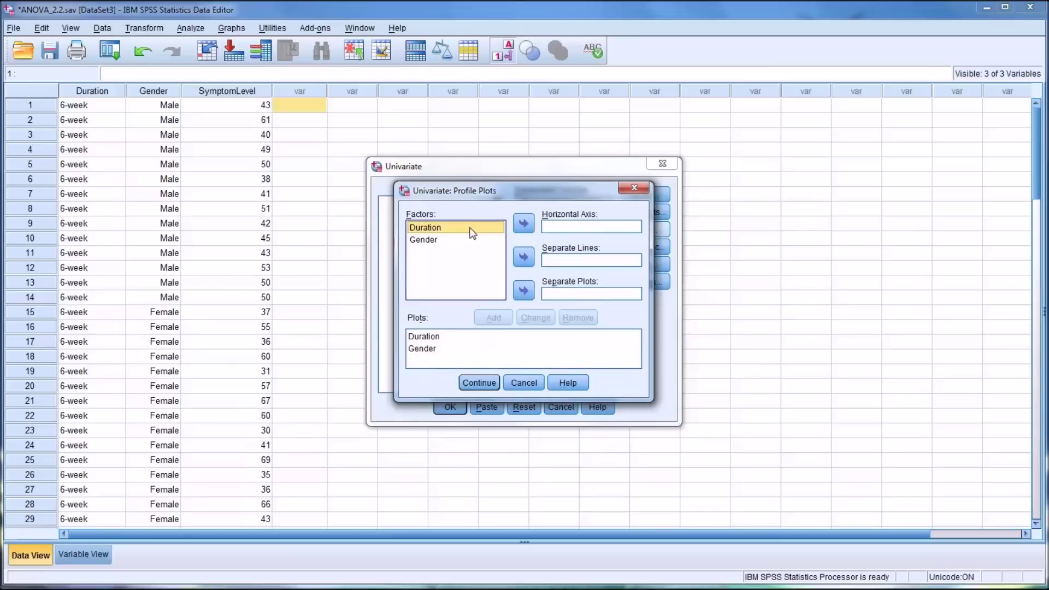
left_click(525, 224)
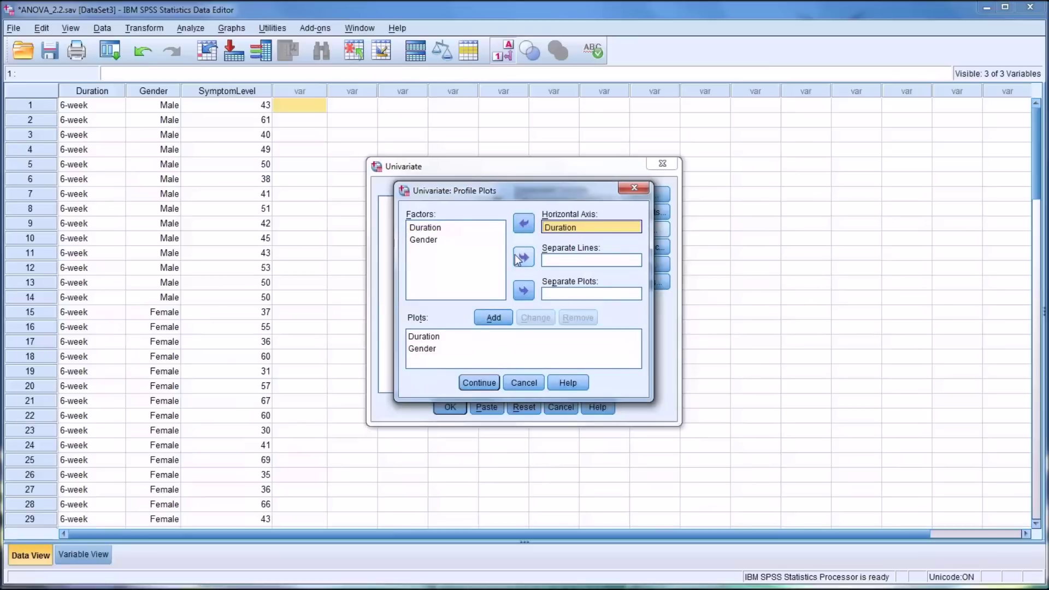
left_click(449, 240)
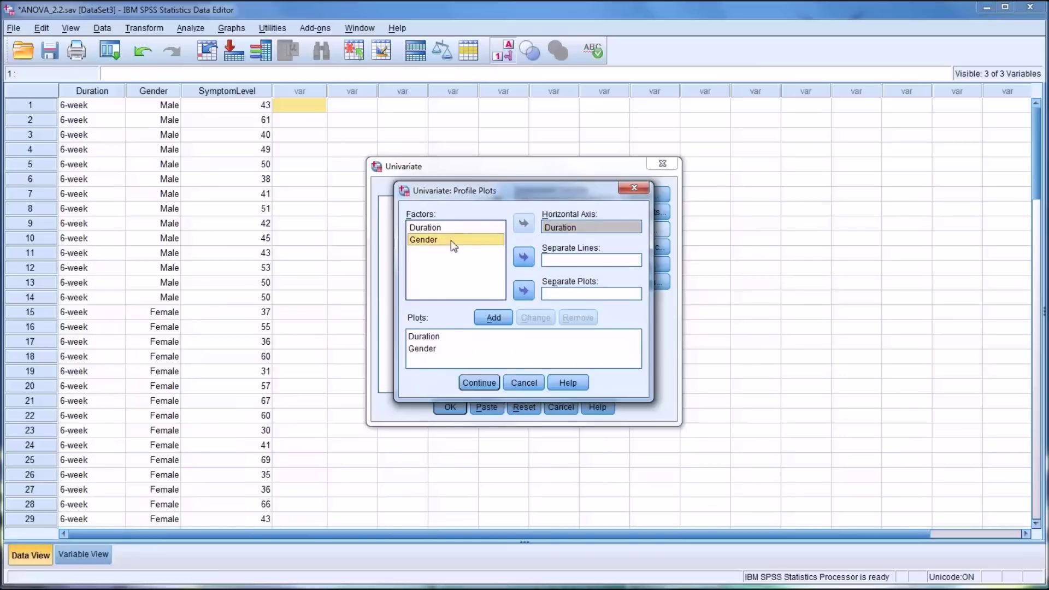
left_click(526, 258)
left_click(491, 317)
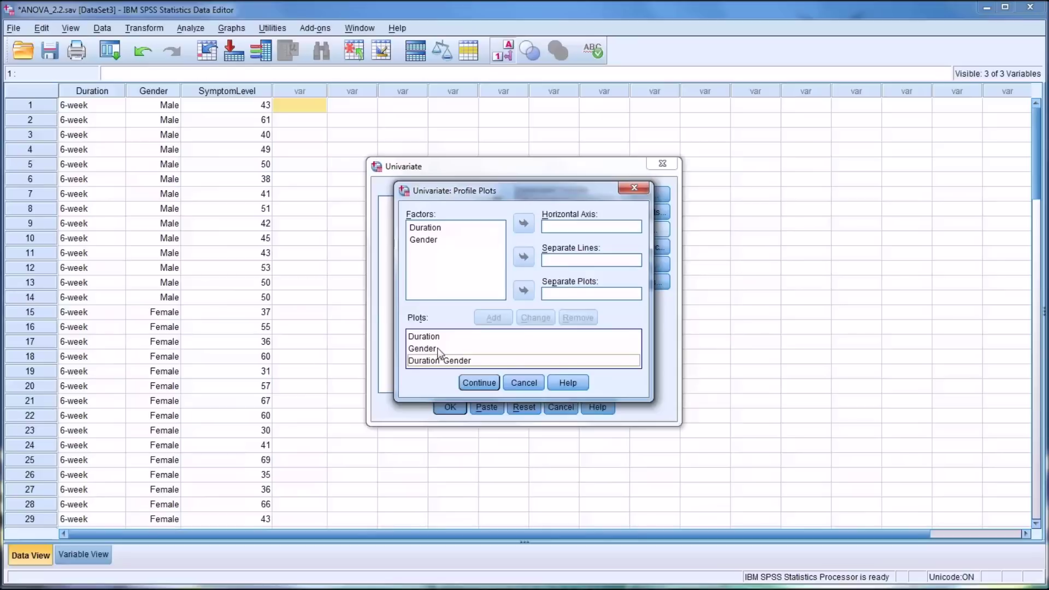
left_click(476, 382)
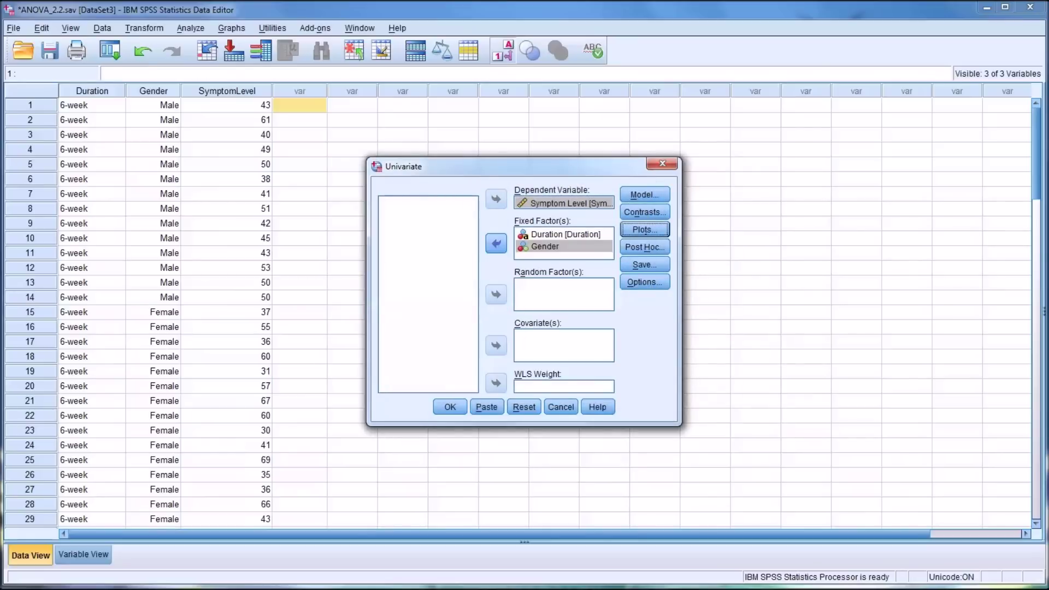
Request R-E-G-W-Q post hoc comparisons for Duration
left_click(638, 250)
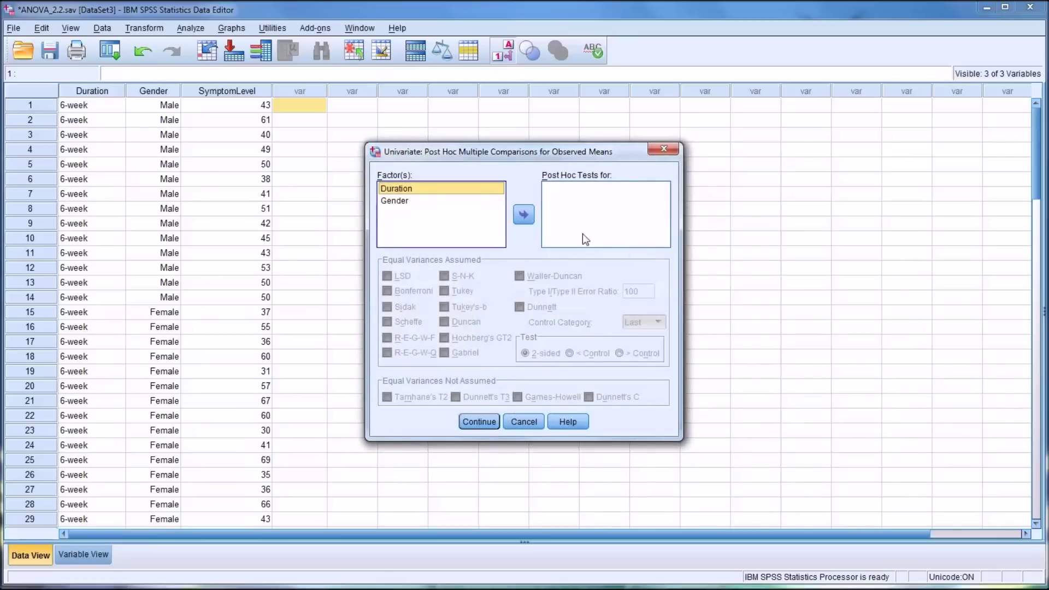
left_click(407, 201)
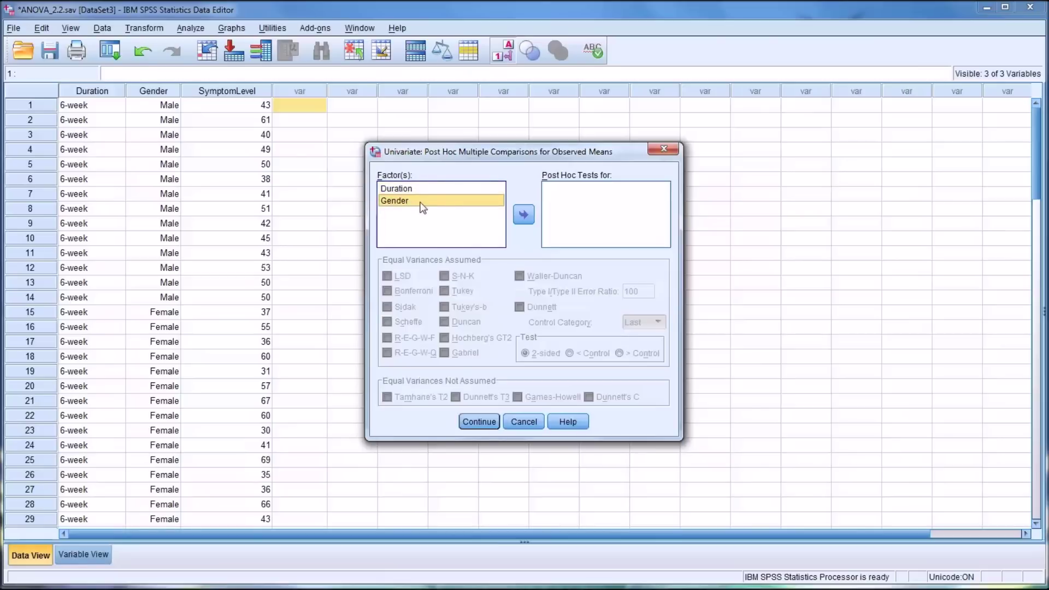
left_click(418, 188)
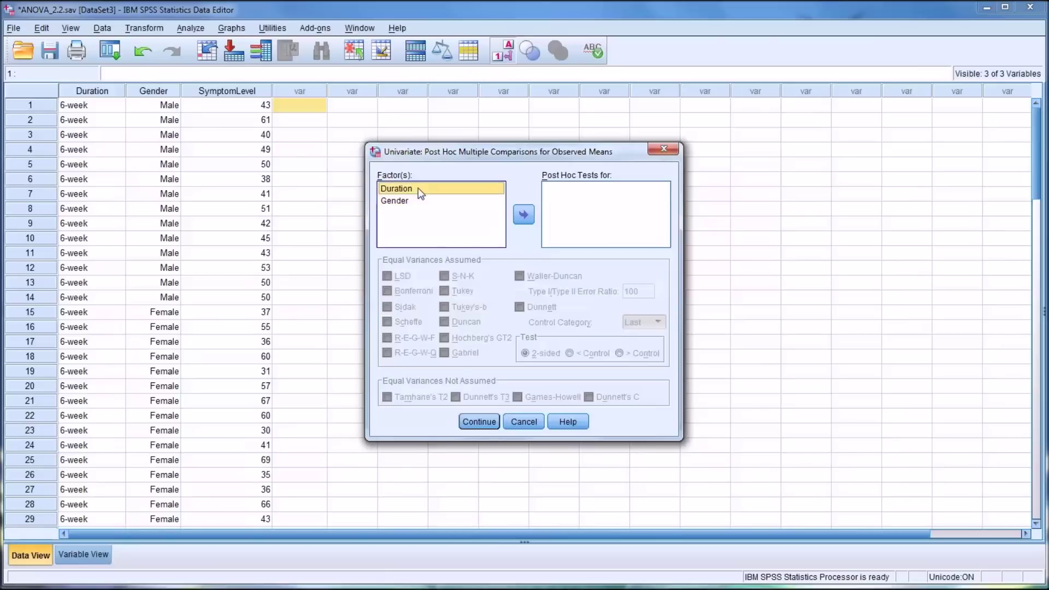
left_click(523, 215)
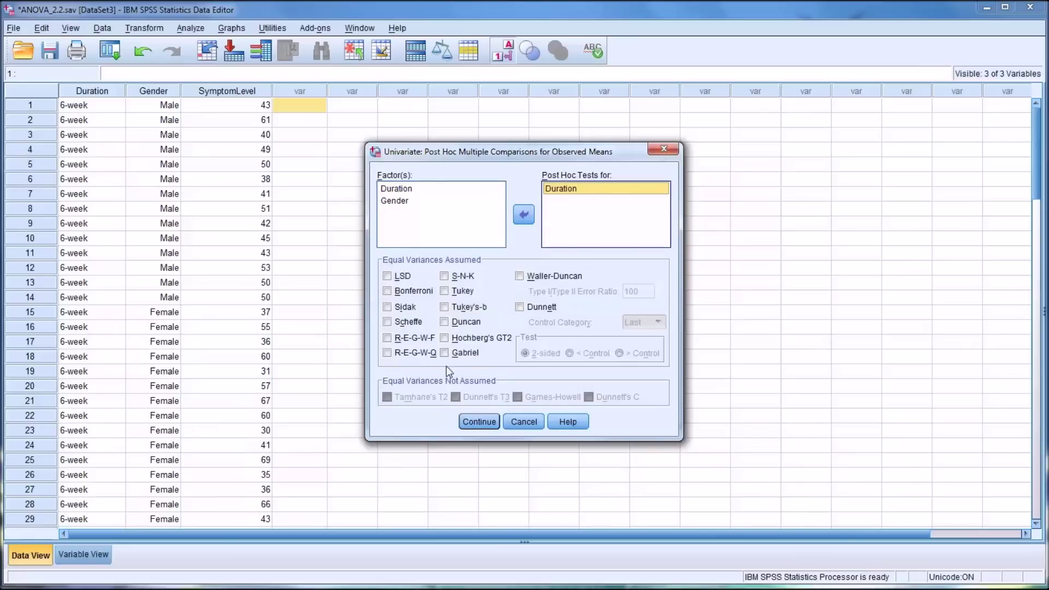
left_click(388, 354)
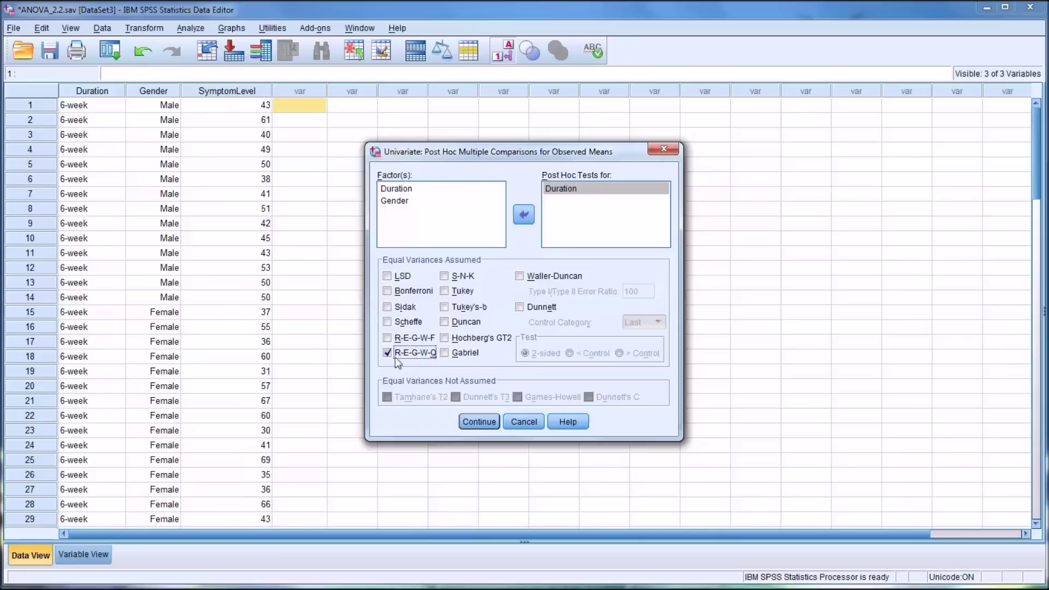
left_click(474, 426)
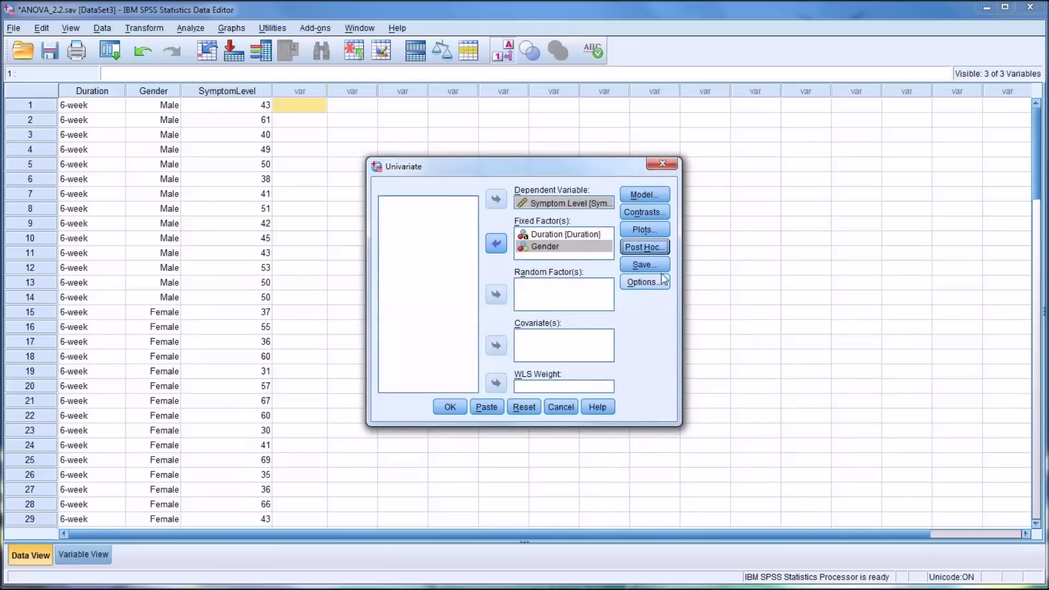
left_click(646, 285)
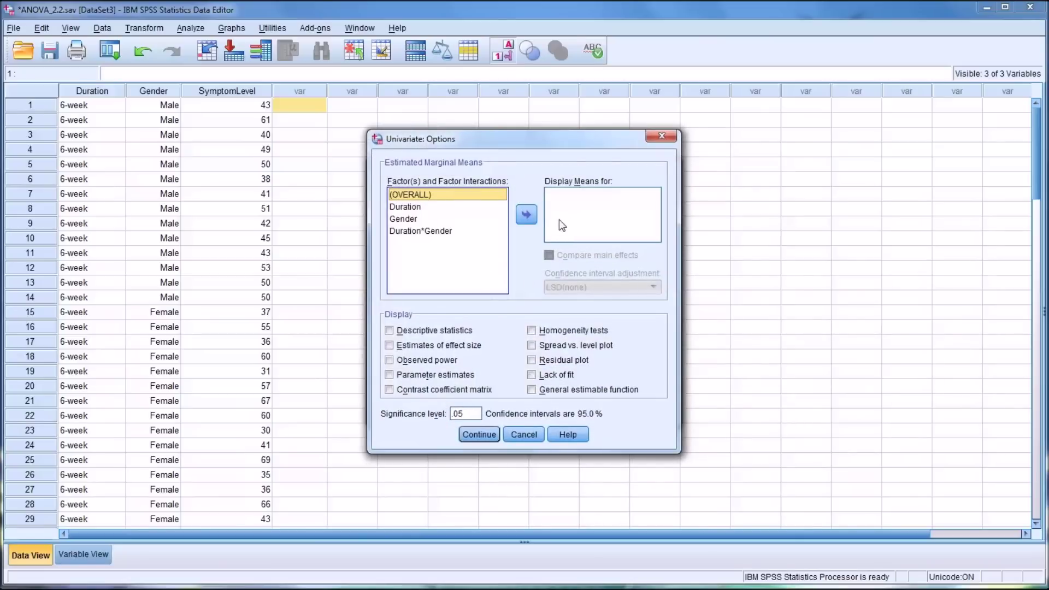
Display estimated means for OVERALL, Duration, Gender and Duration*Gender, comparing main effects with Bonferroni
left_click(526, 216)
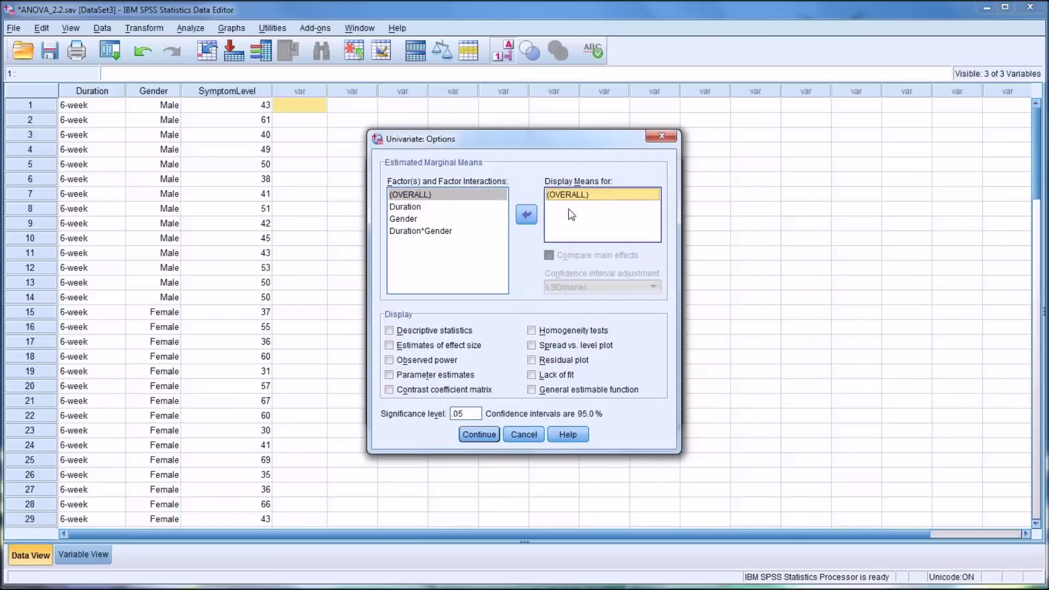
left_click(453, 208)
left_click(528, 216)
left_click(425, 217)
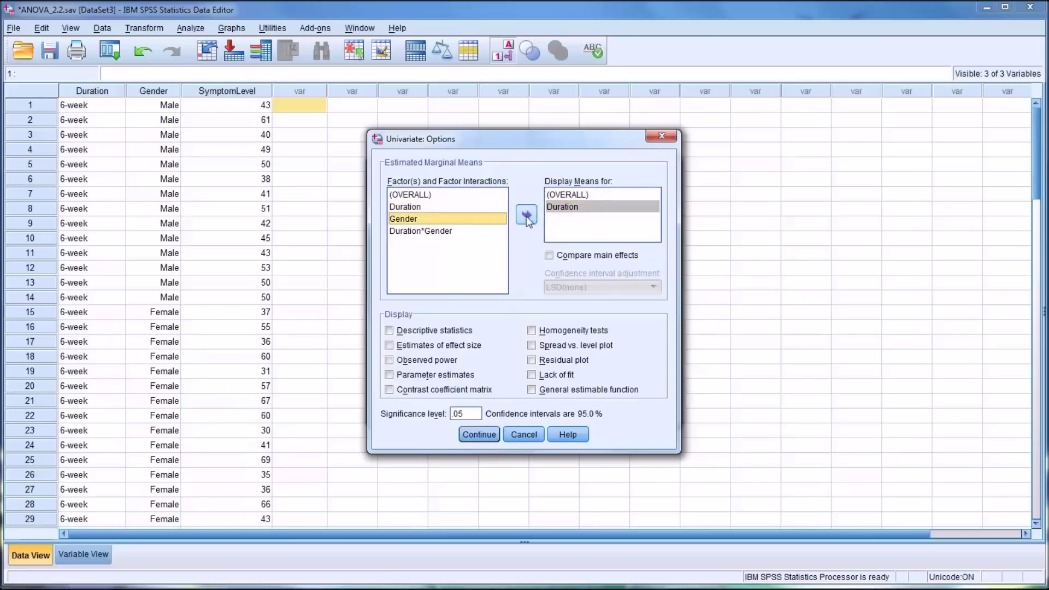
left_click(526, 215)
left_click(438, 231)
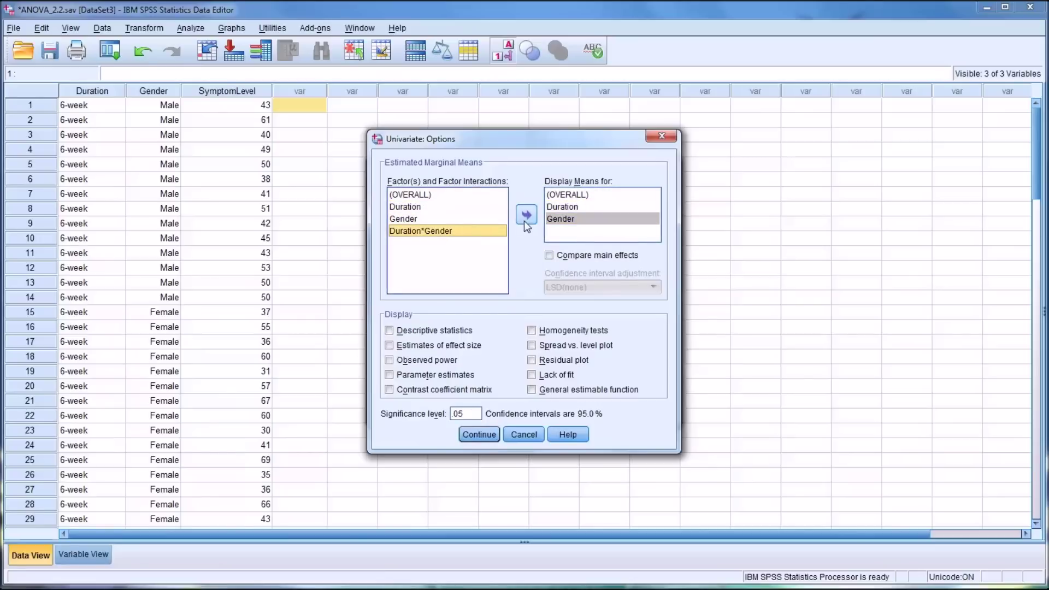
left_click(524, 221)
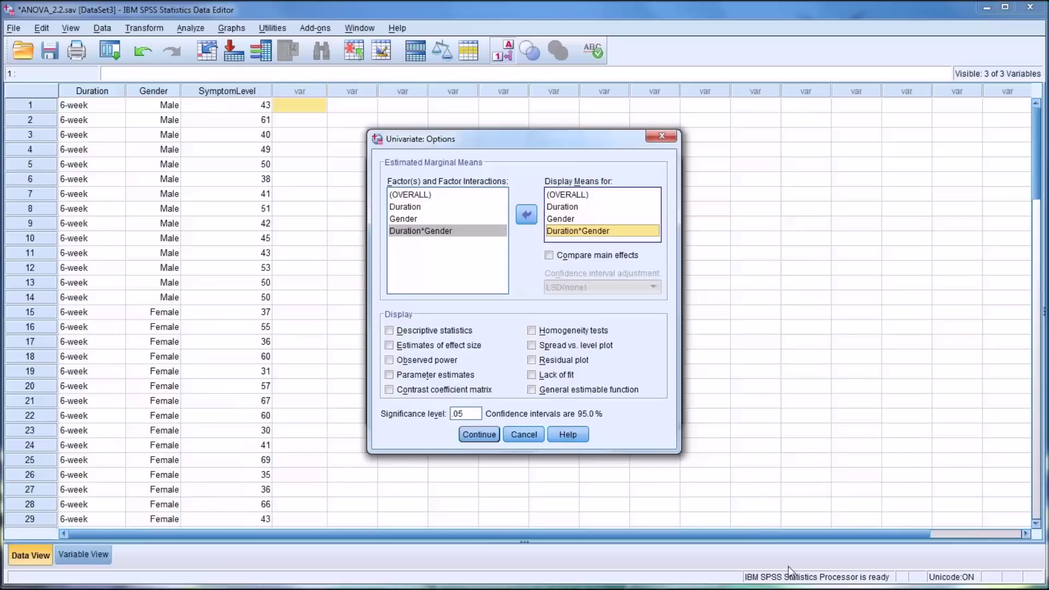
left_click(550, 257)
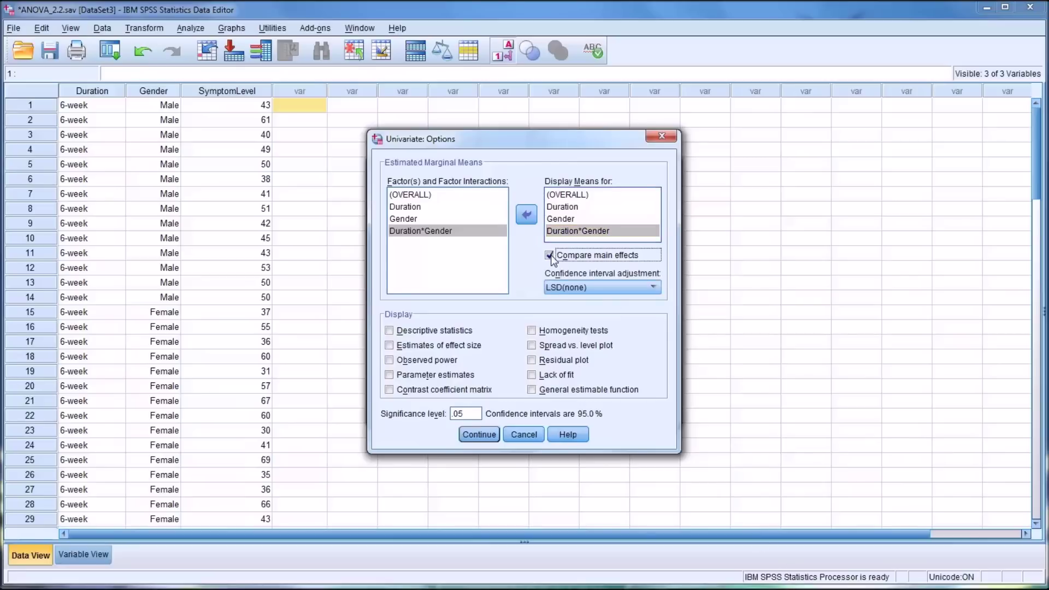
left_click(589, 288)
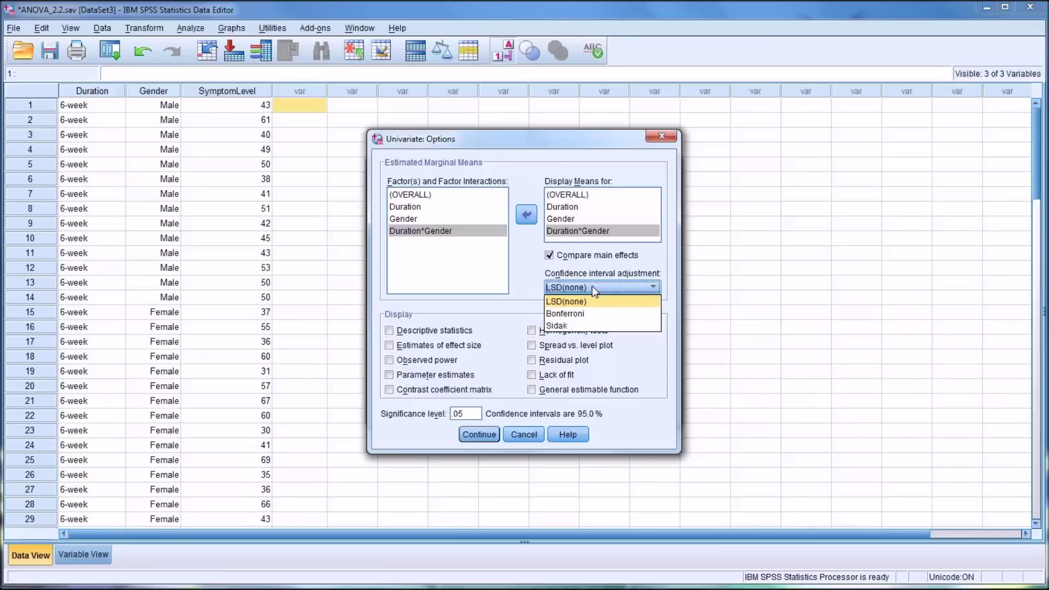
left_click(585, 315)
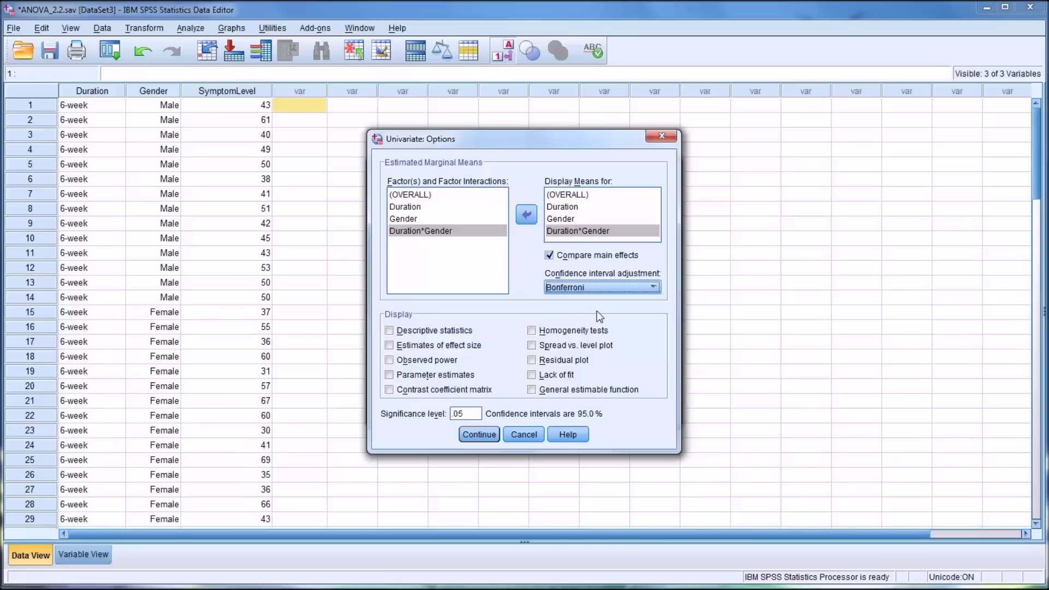
Add descriptive statistics, effect size estimates and homogeneity tests, then confirm the options
left_click(389, 331)
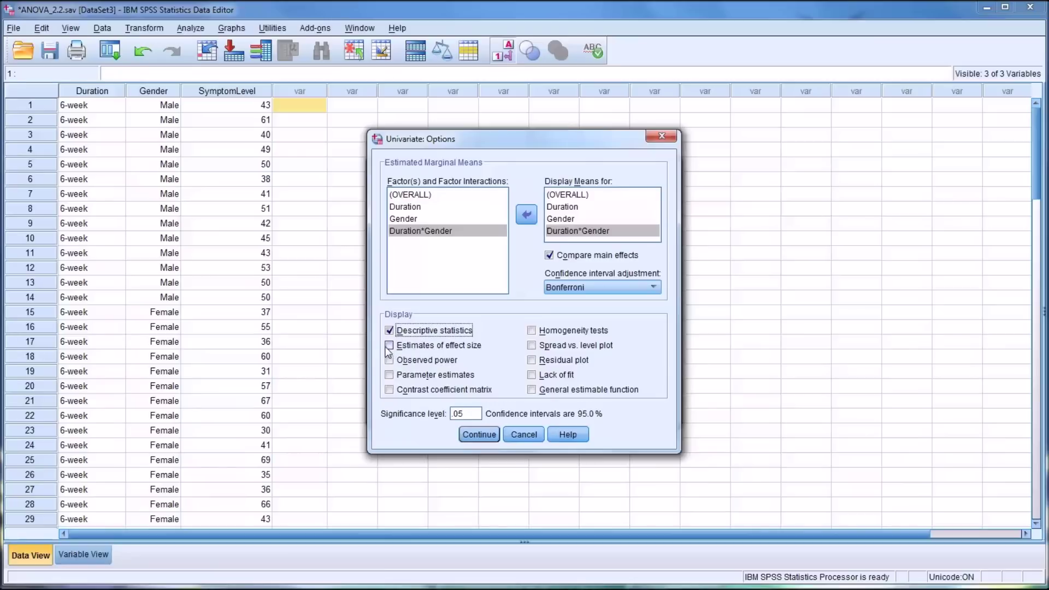
left_click(388, 348)
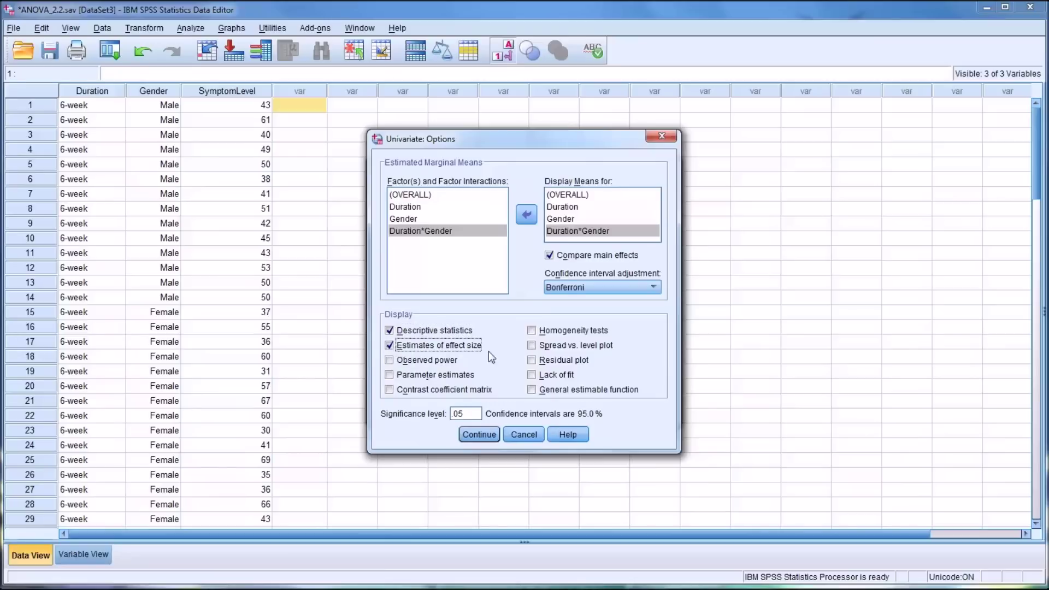
left_click(532, 330)
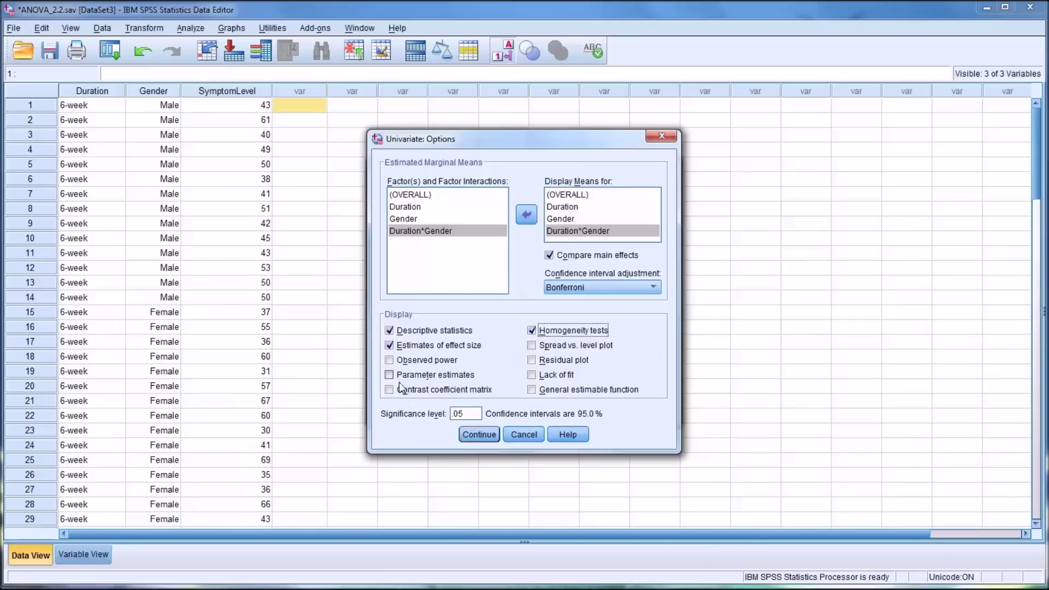
left_click(467, 432)
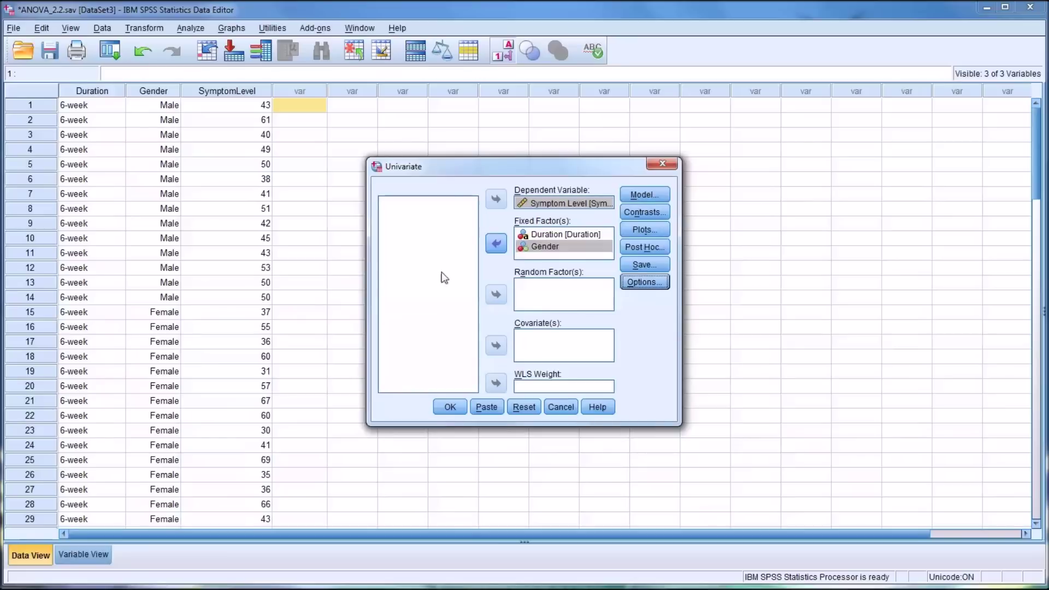
Run the two-way ANOVA and bring the Descriptive Statistics table into view in the Viewer
left_click(449, 407)
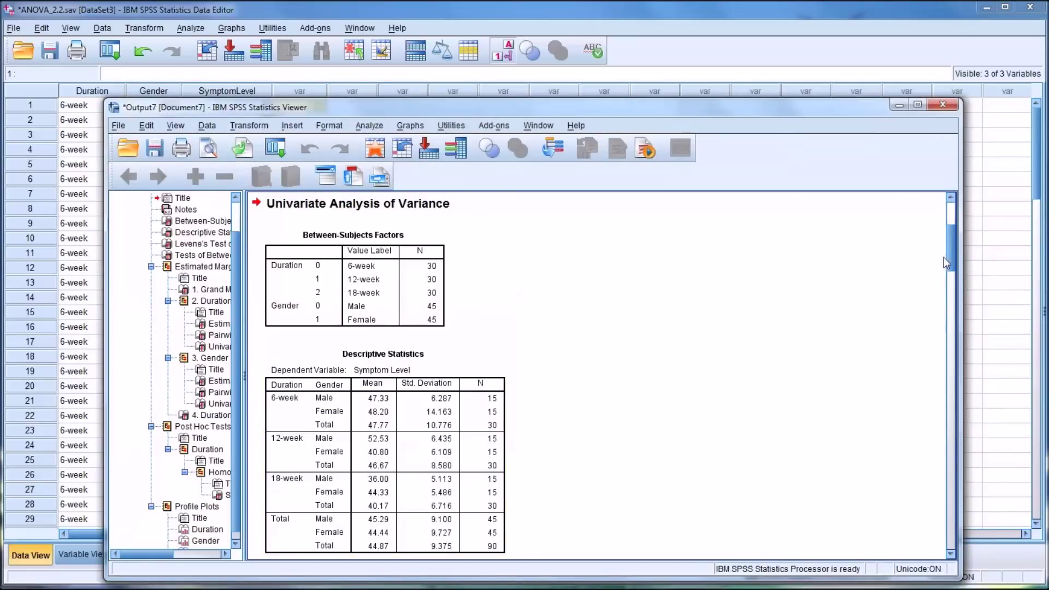
left_click_drag(951, 263, 954, 267)
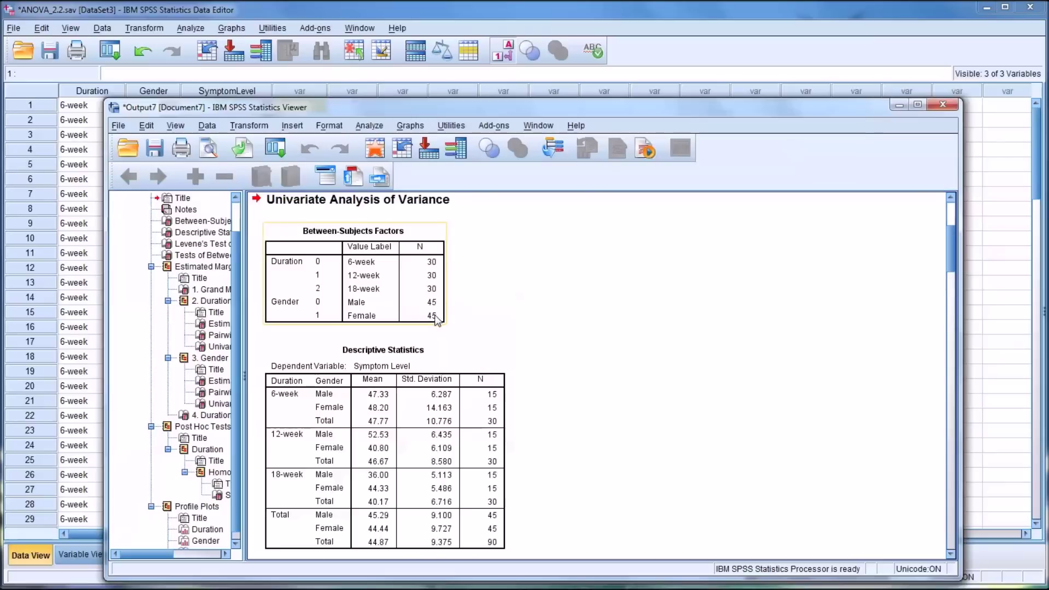
scroll(549, 313, "down", 4)
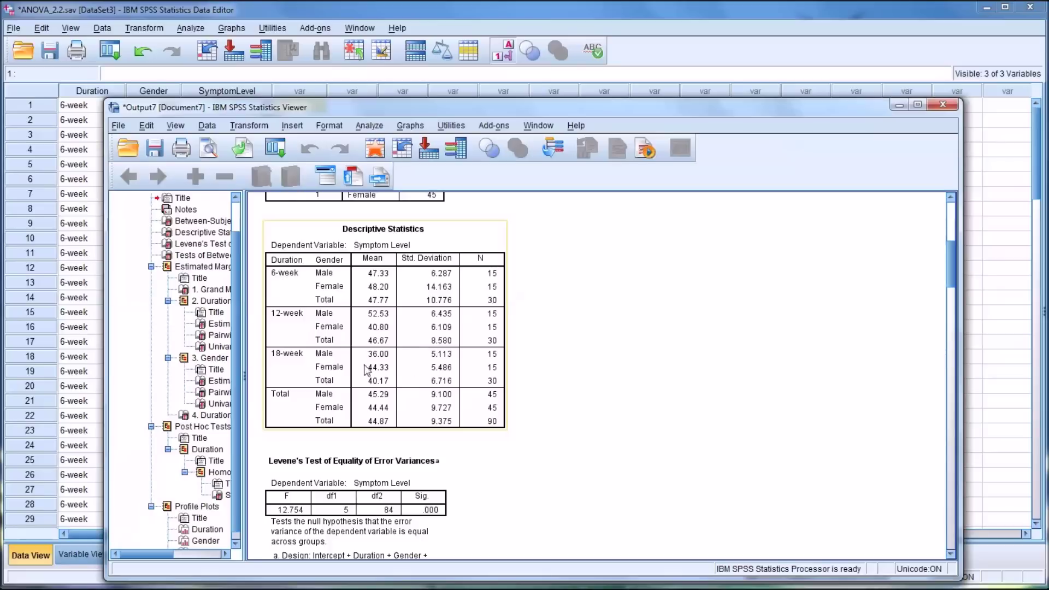
left_click(580, 466)
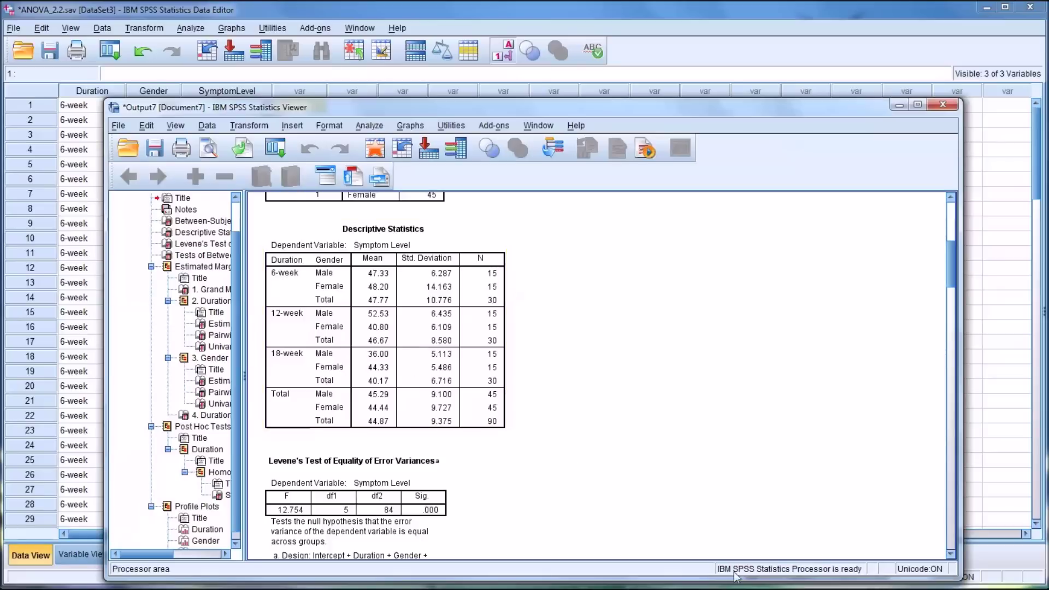
left_click(433, 335)
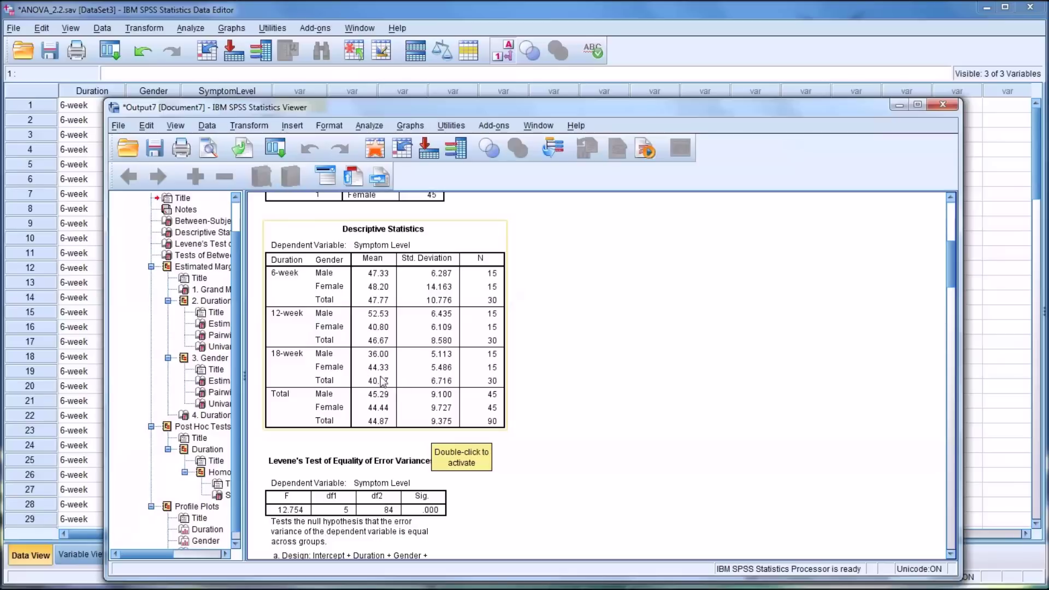
left_click(543, 387)
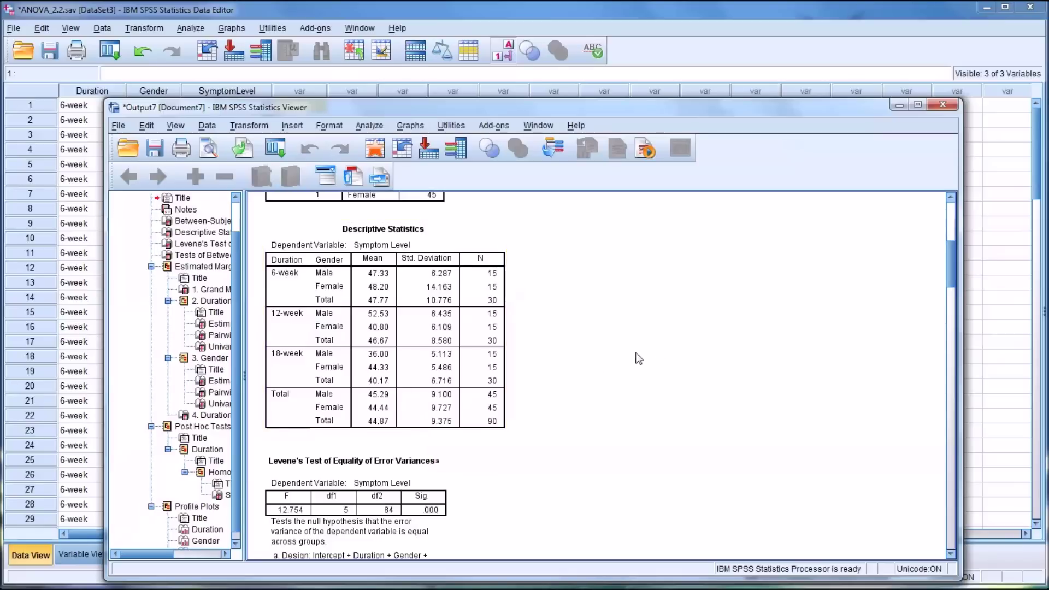
Scroll to Levene's Test and Tests of Between-Subjects Effects, highlighting the Levene's table
scroll(615, 365, "down", 8)
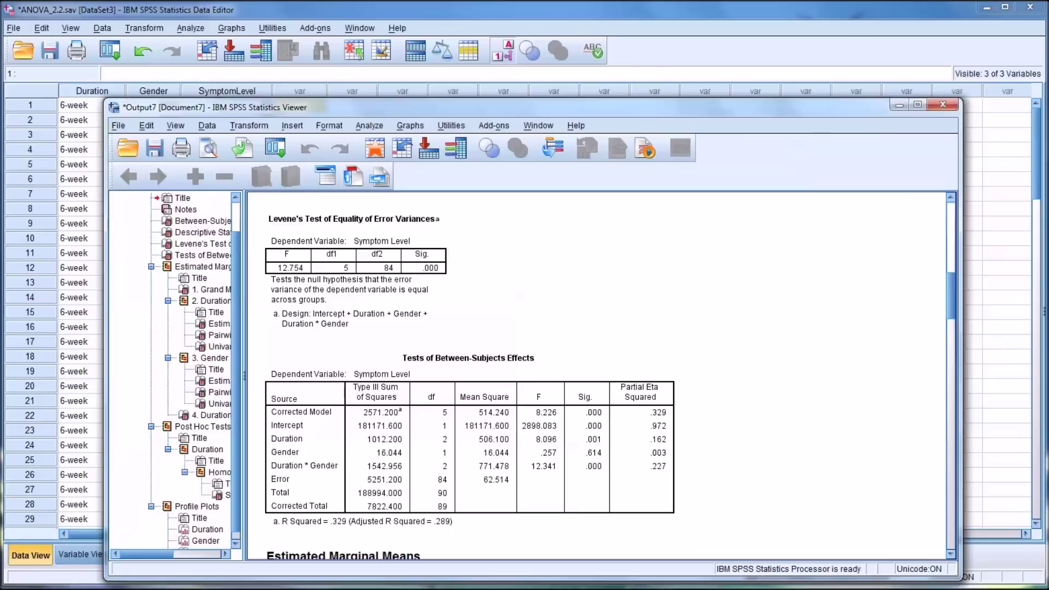
left_click(374, 243)
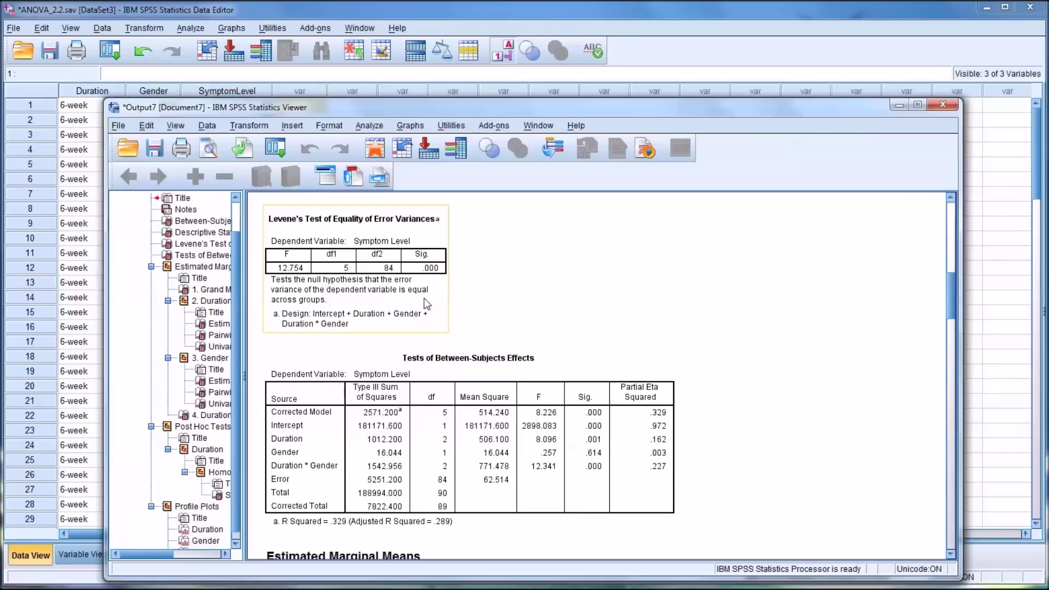
left_click(481, 301)
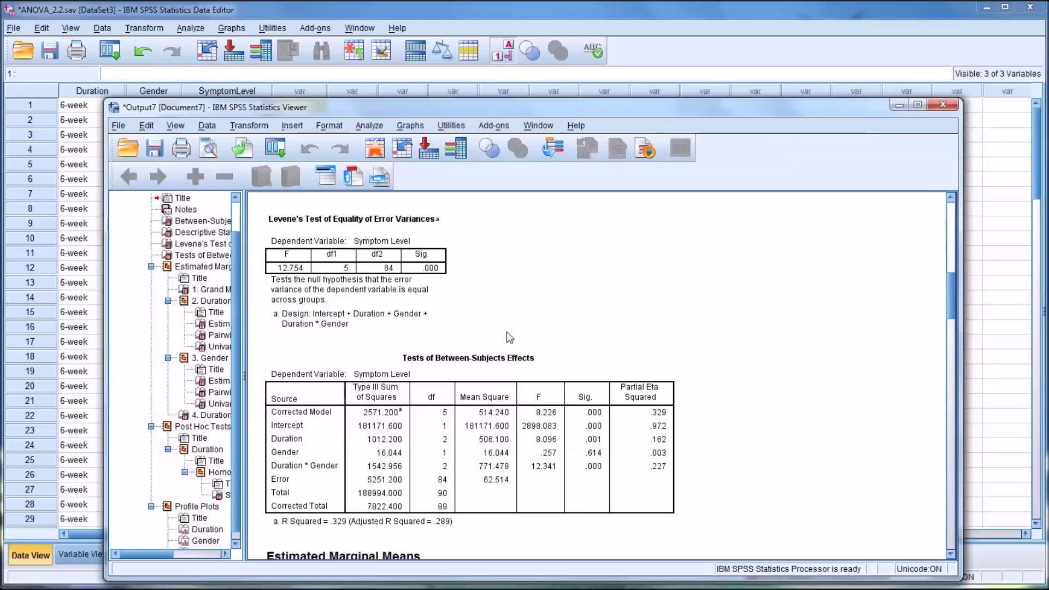
left_click(427, 315)
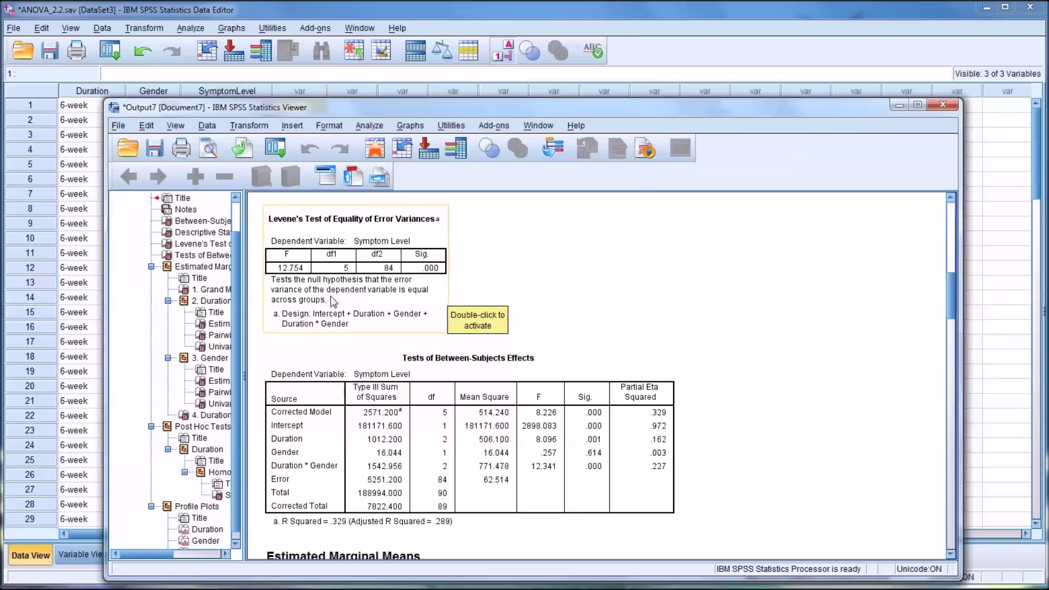
left_click(719, 550)
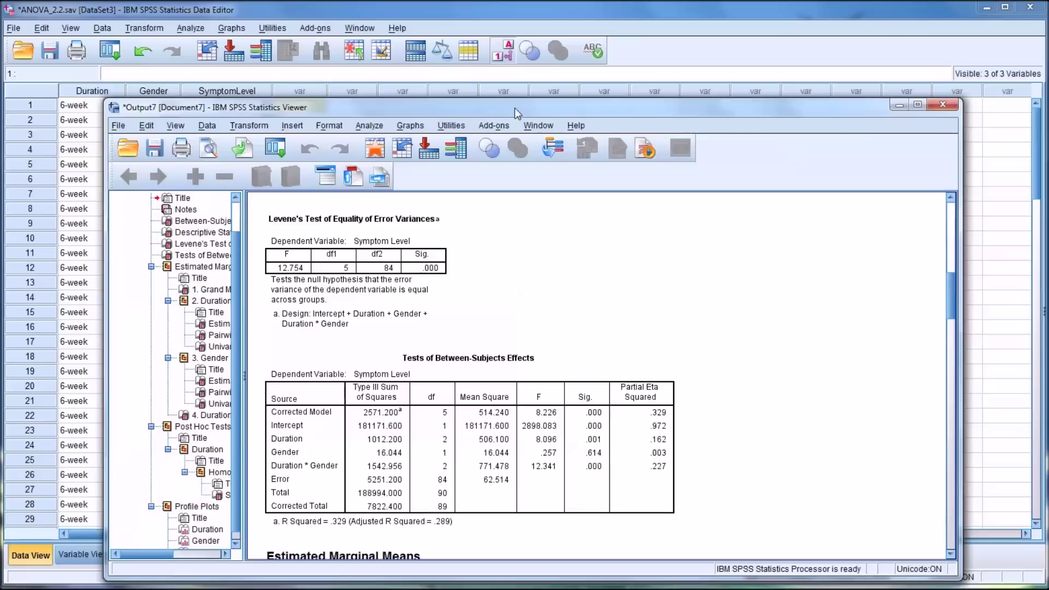
Move the Viewer window higher and review the Levene's Test and Between-Subjects Effects tables
left_click_drag(514, 107, 509, 73)
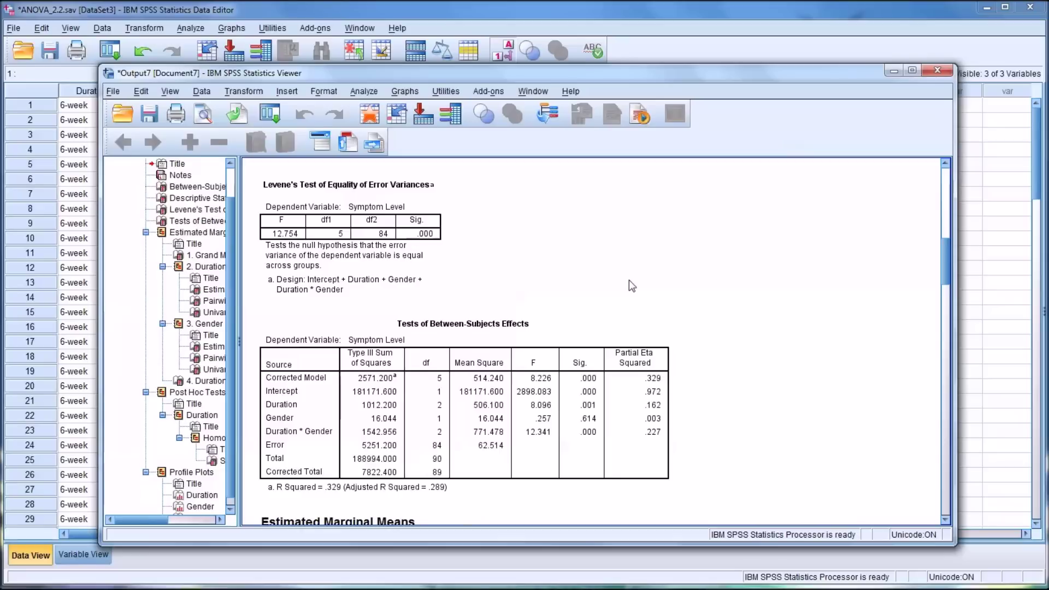
left_click(375, 254)
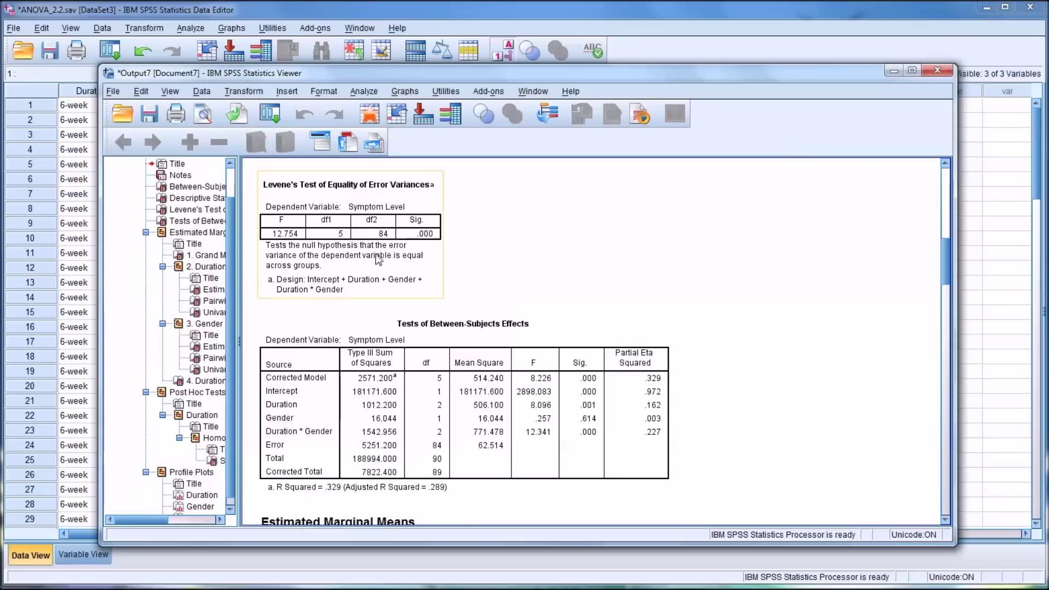
left_click(585, 327)
left_click(687, 304)
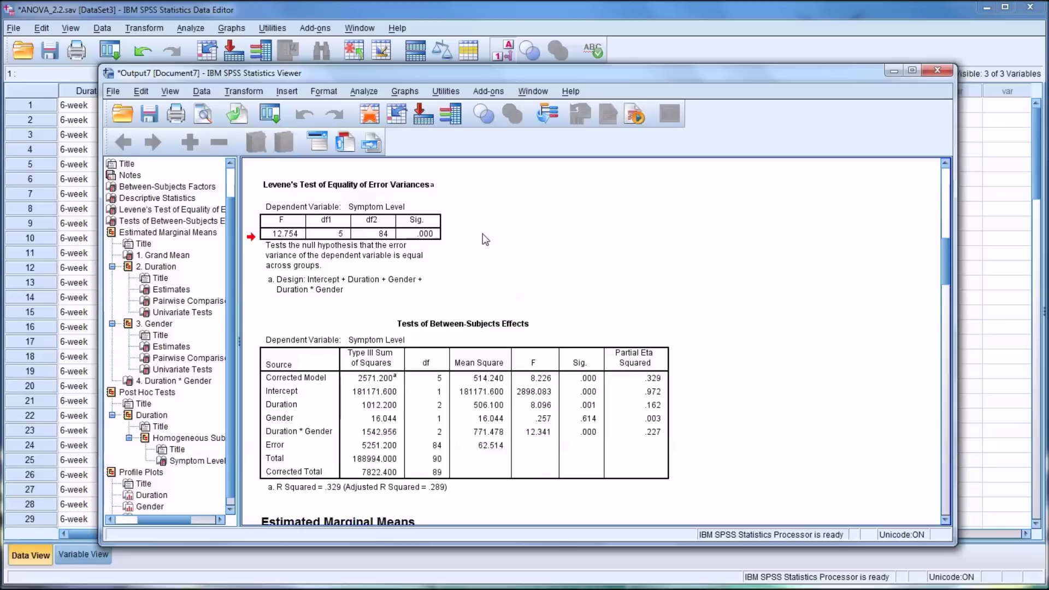
left_click(350, 212)
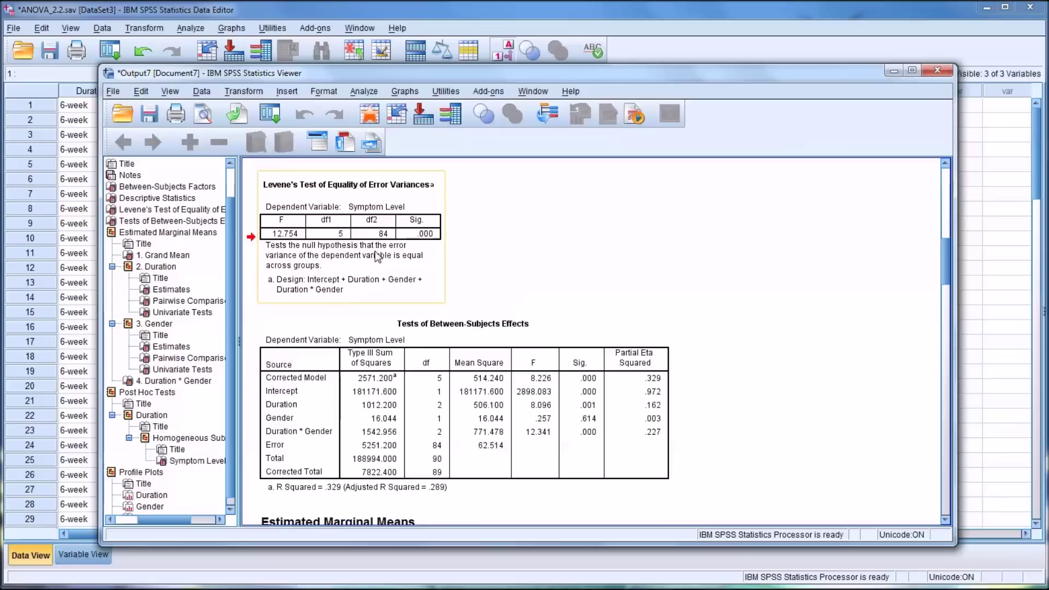
left_click(527, 280)
Review Tests of Between-Subjects Effects: partial eta squared .162 Duration, .003 Gender, .227 interaction
scroll(687, 277, "down", 2)
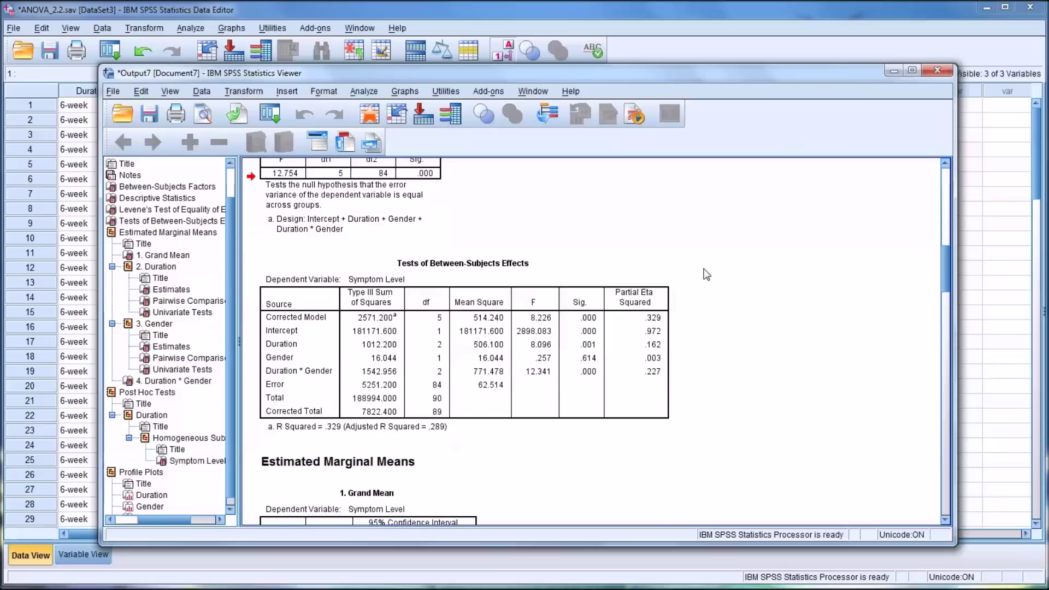
left_click(507, 231)
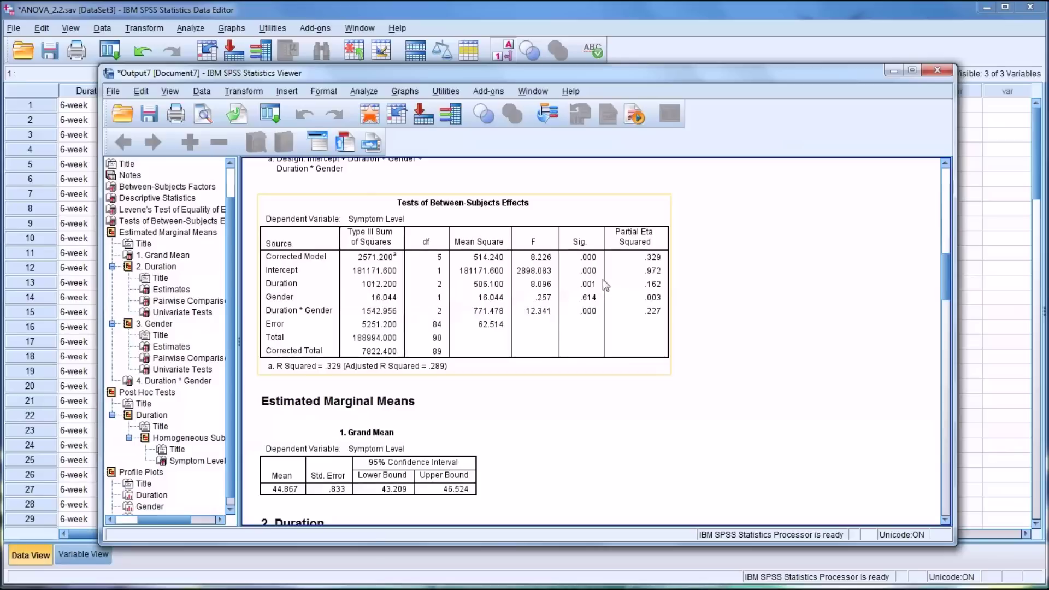
left_click(649, 359)
left_click(592, 306)
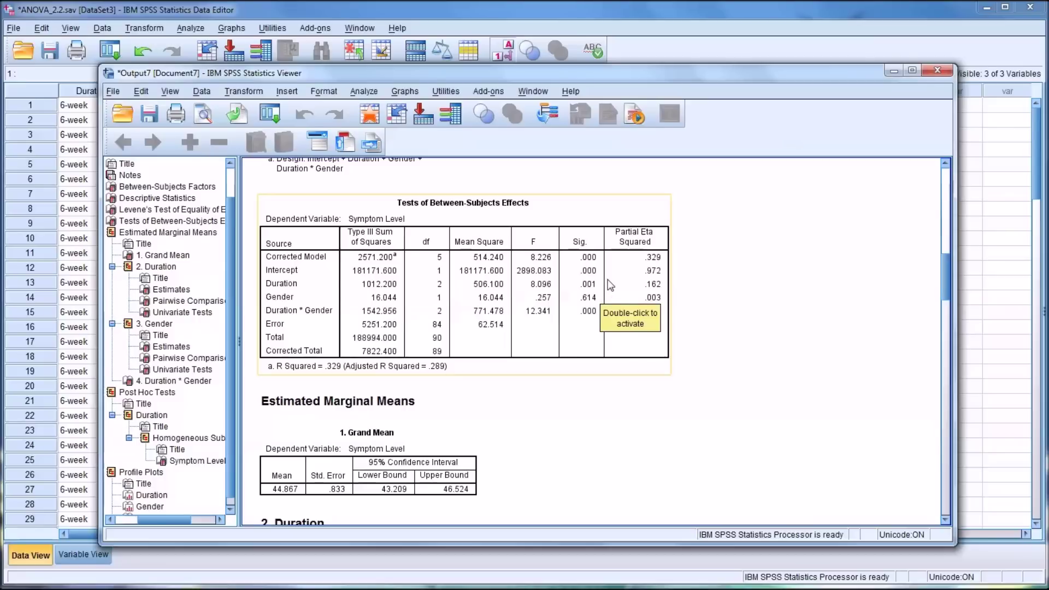
left_click(590, 385)
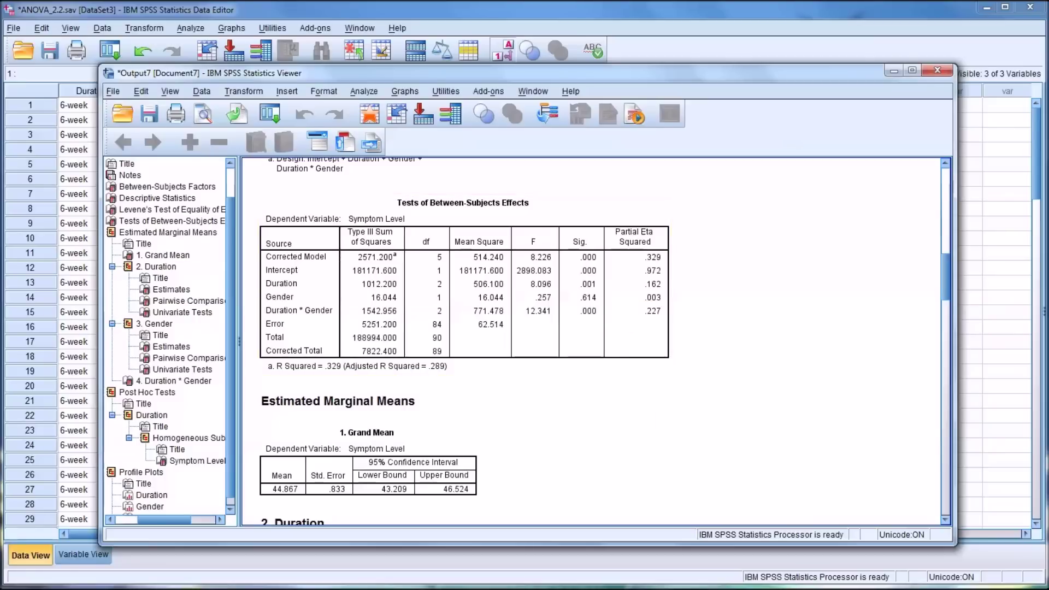
left_click(626, 295)
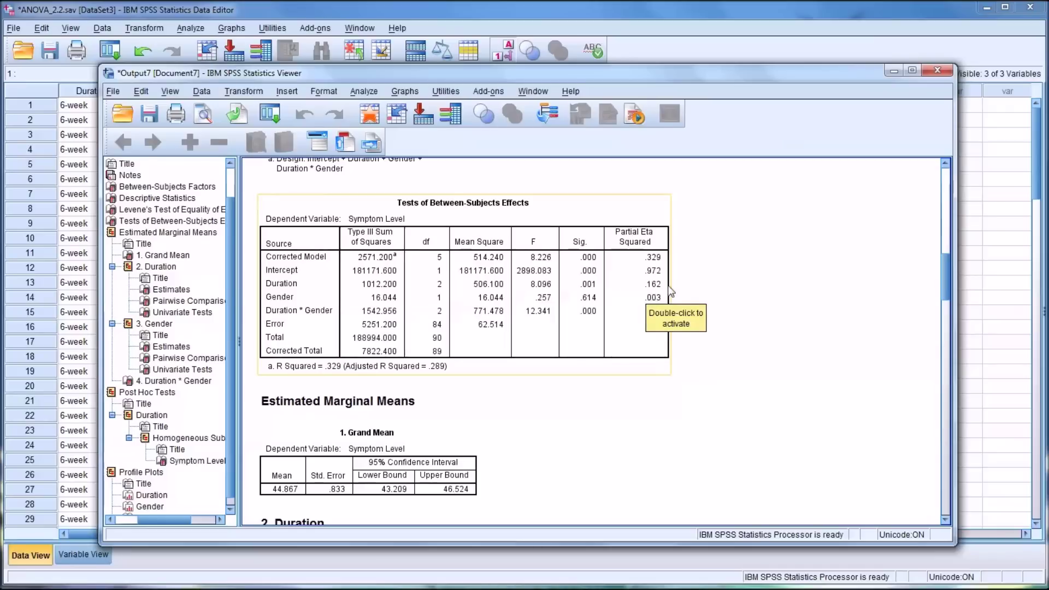
left_click(710, 364)
left_click(675, 409)
left_click(650, 299)
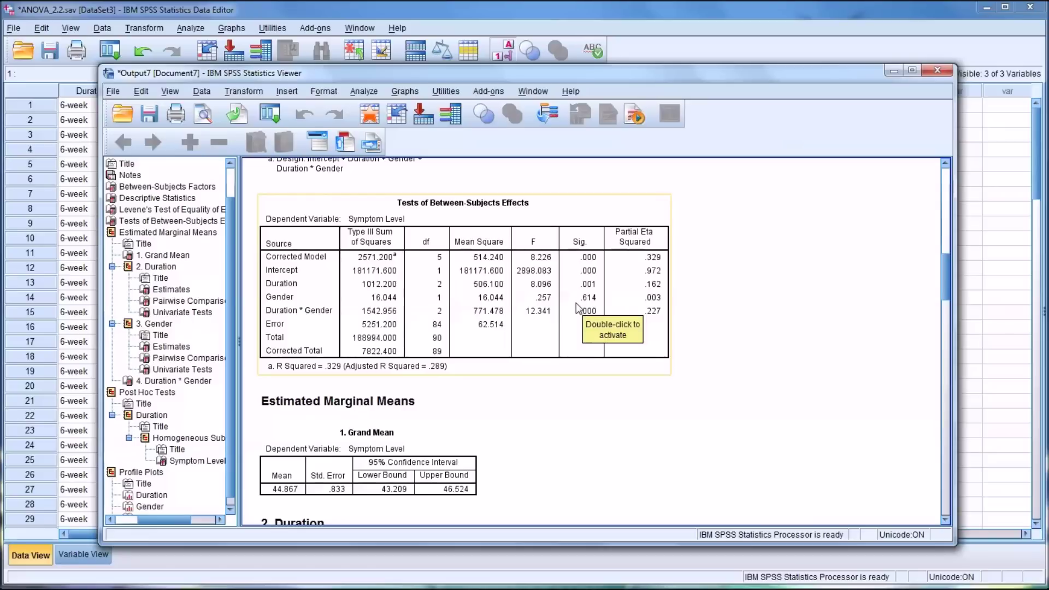
left_click(611, 424)
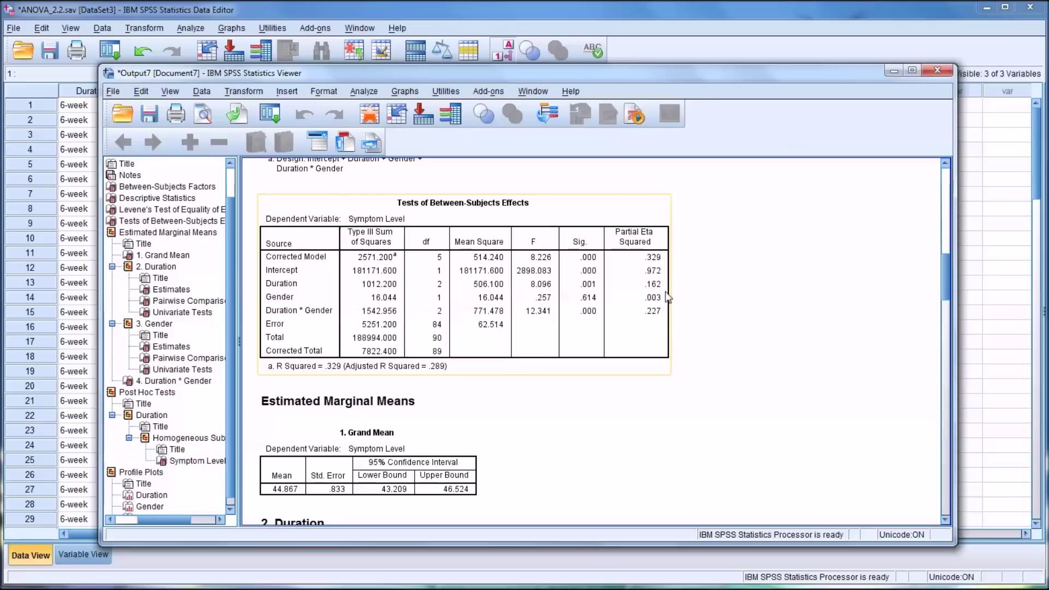
left_click(652, 511)
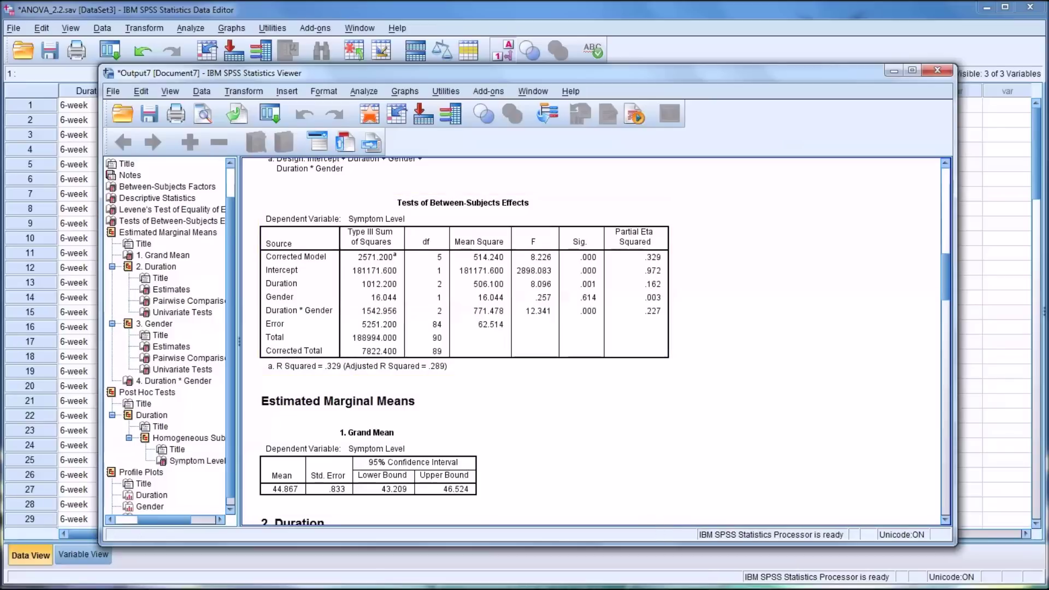
Scroll through the Grand Mean and Duration Estimates tables, highlighting each
scroll(625, 416, "down", 5)
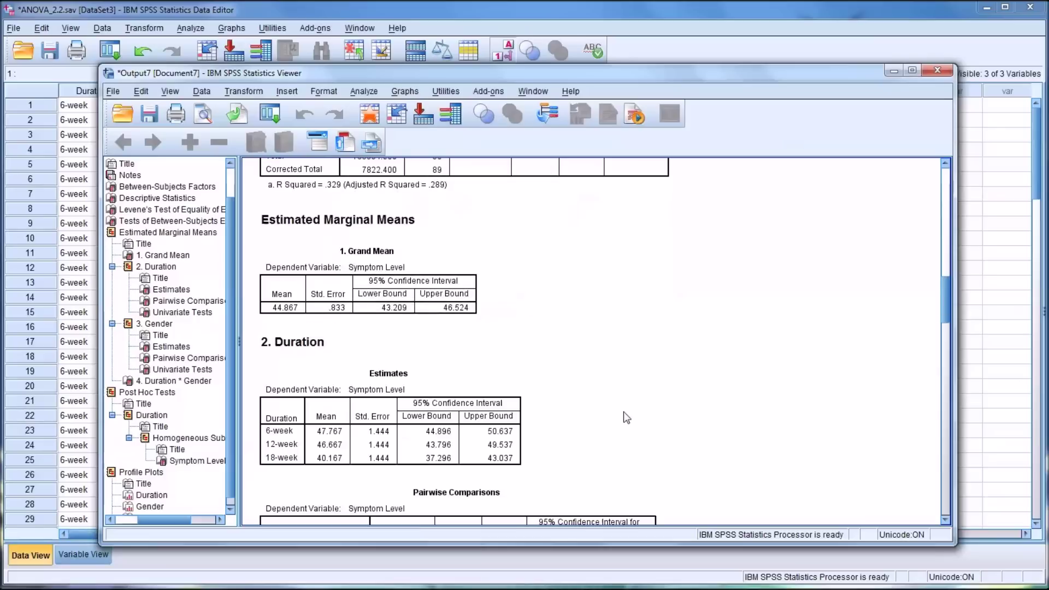
scroll(624, 412, "down", 2)
left_click(468, 221)
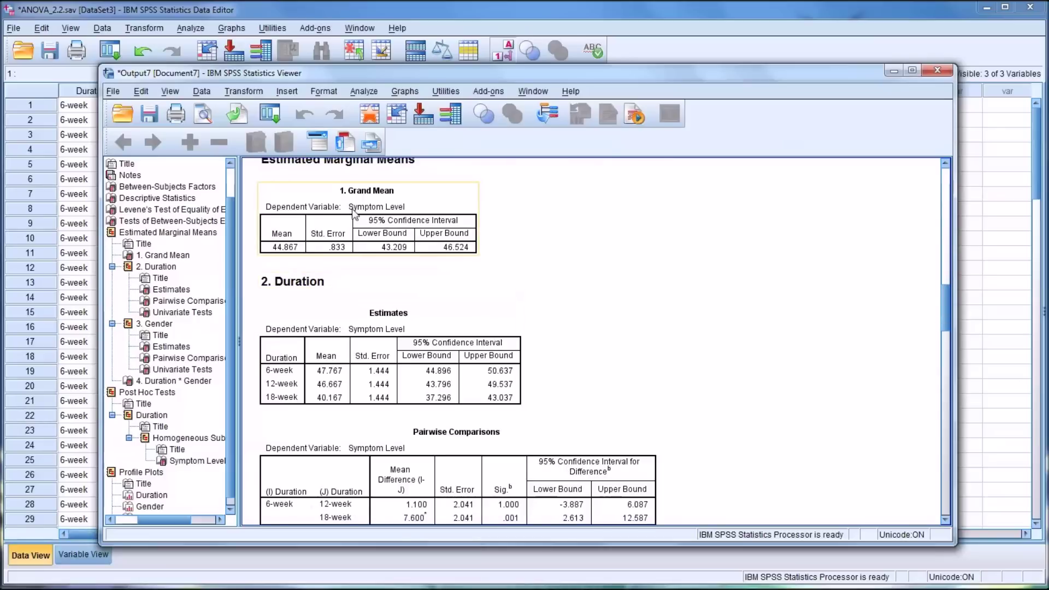
left_click(486, 283)
left_click(545, 301)
scroll(545, 301, "down", 2)
left_click(488, 314)
left_click(465, 358)
left_click(294, 327)
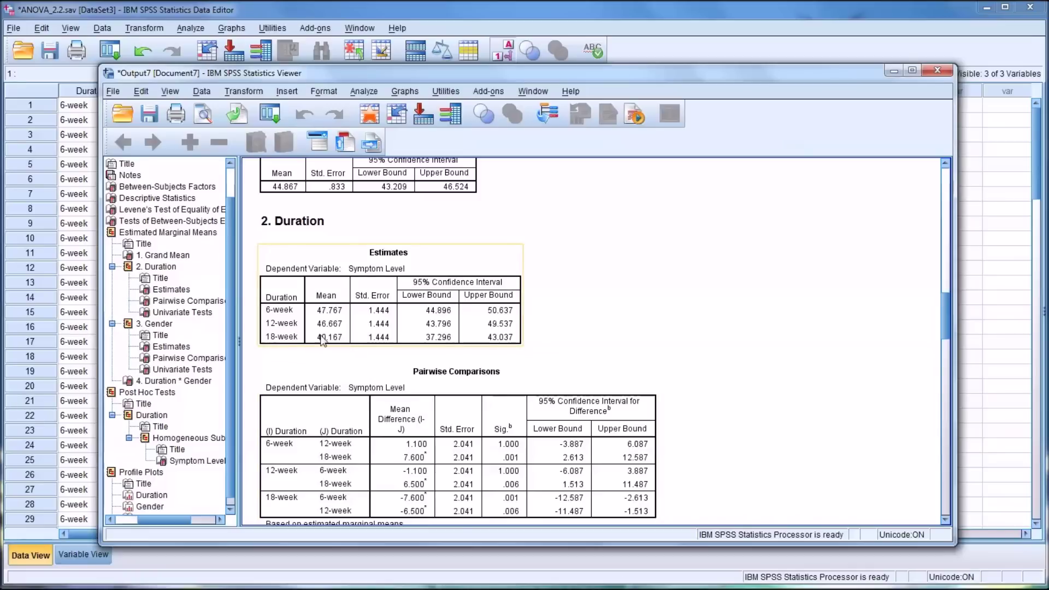
left_click(580, 344)
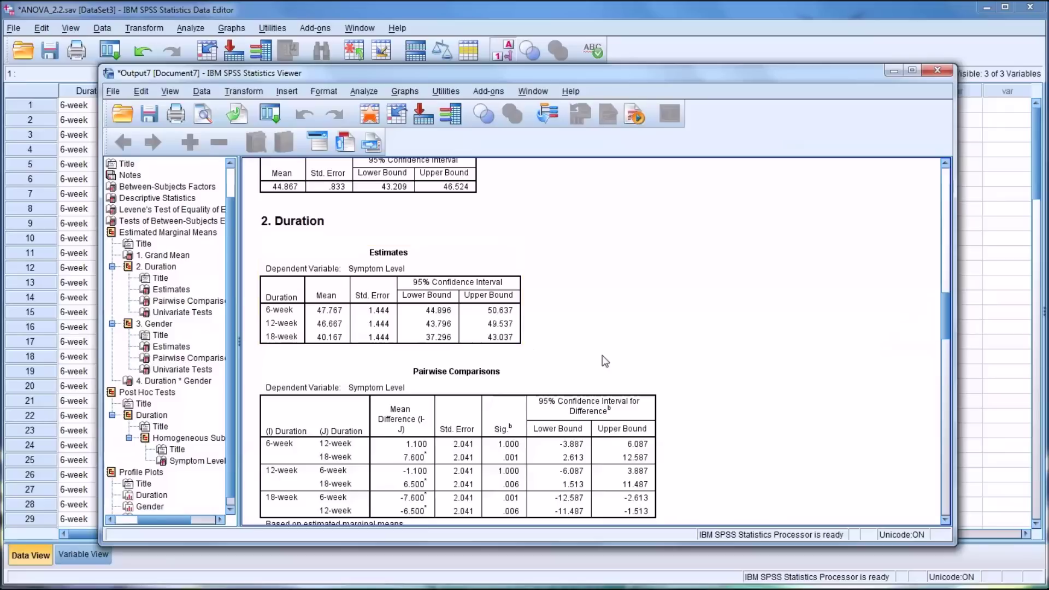
Bring up and select the Duration Bonferroni Pairwise Comparisons table
scroll(747, 422, "down", 3)
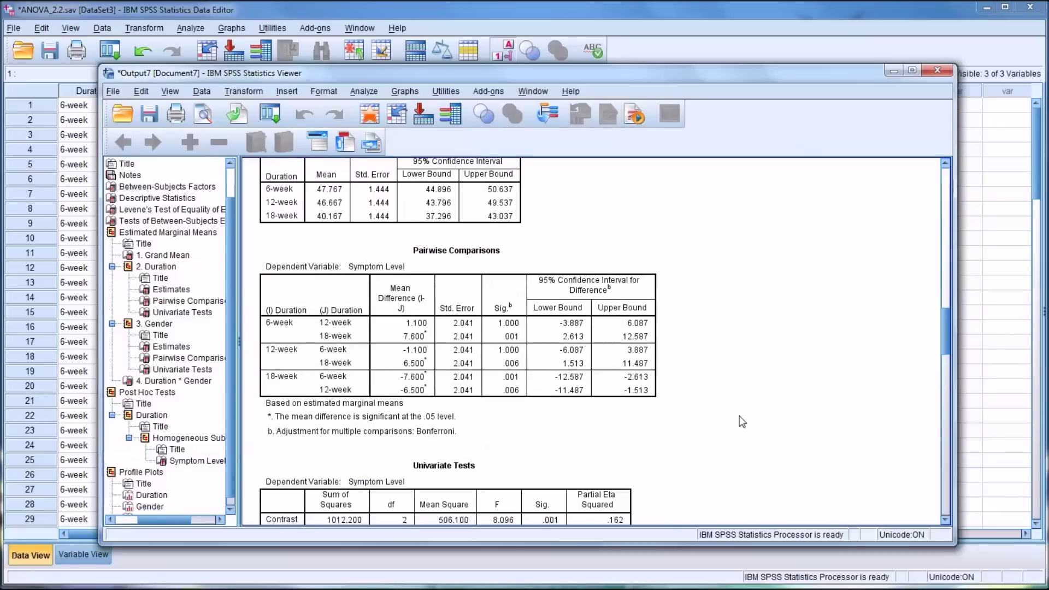
scroll(738, 432, "down", 2)
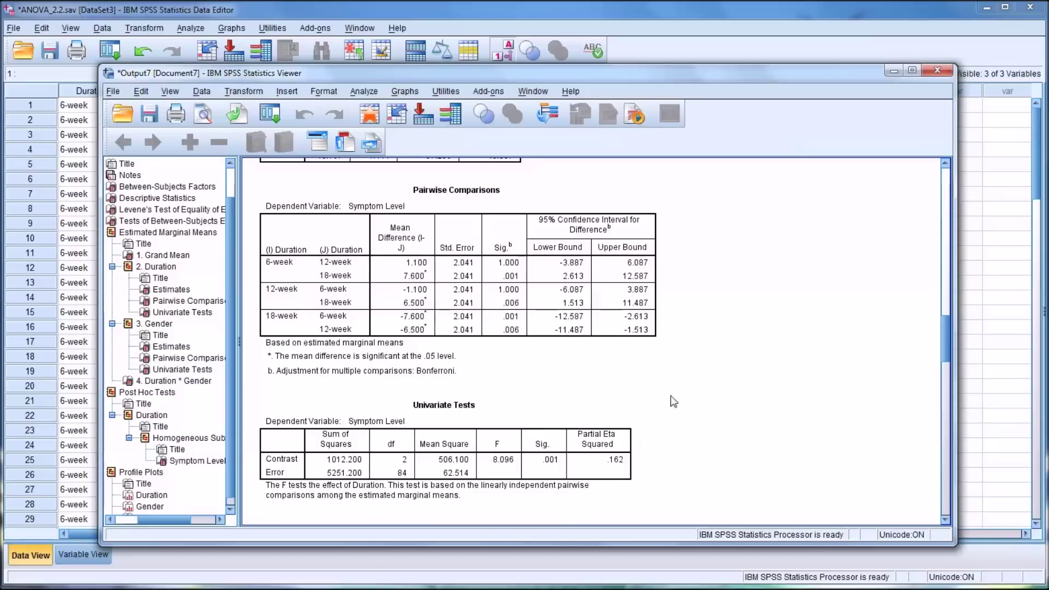
left_click(391, 291)
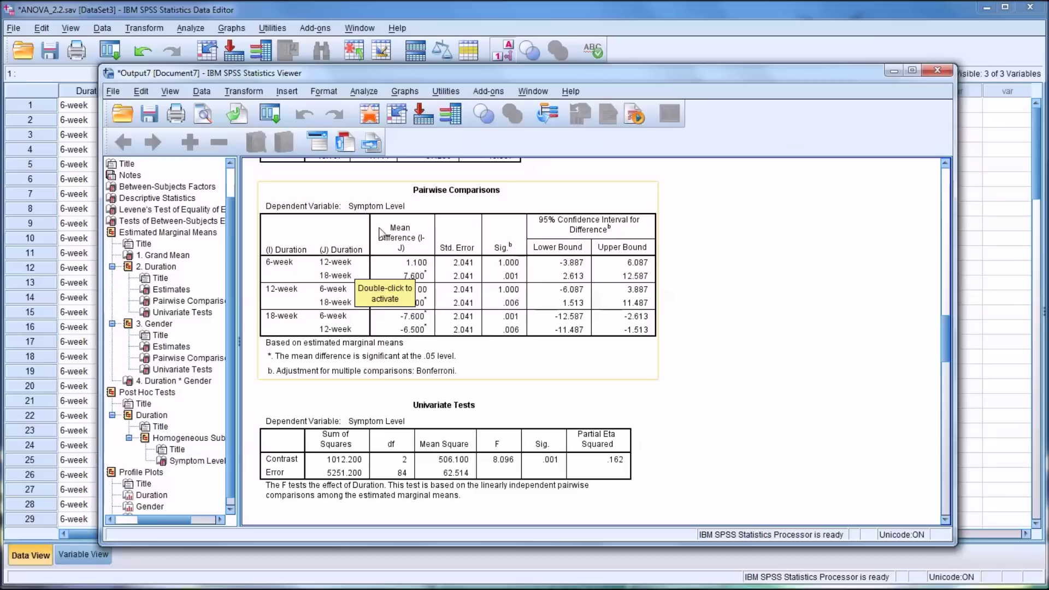
scroll(639, 328, "up", 15)
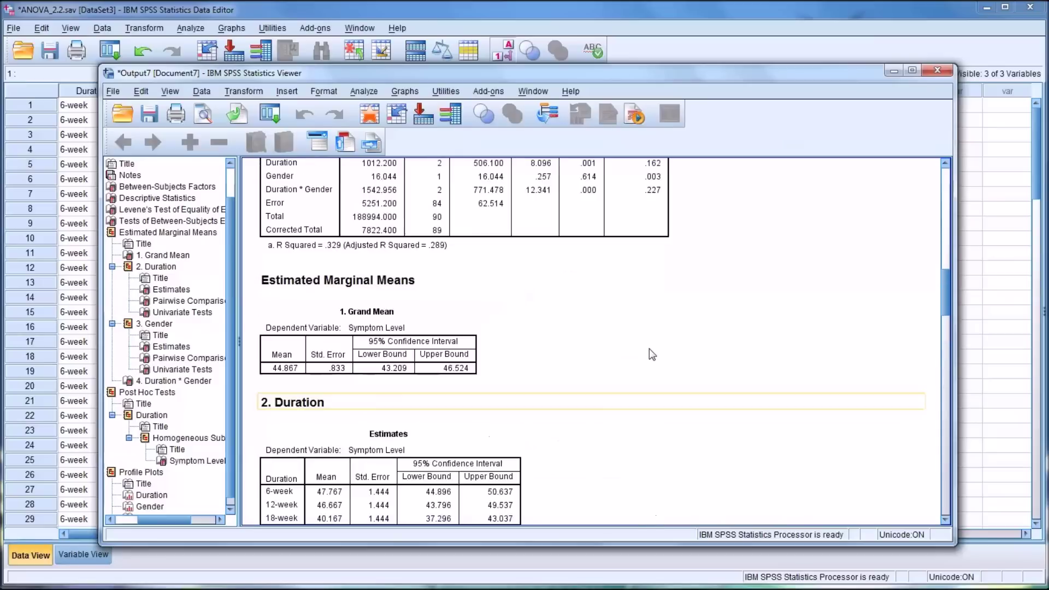
scroll(651, 353, "up", 3)
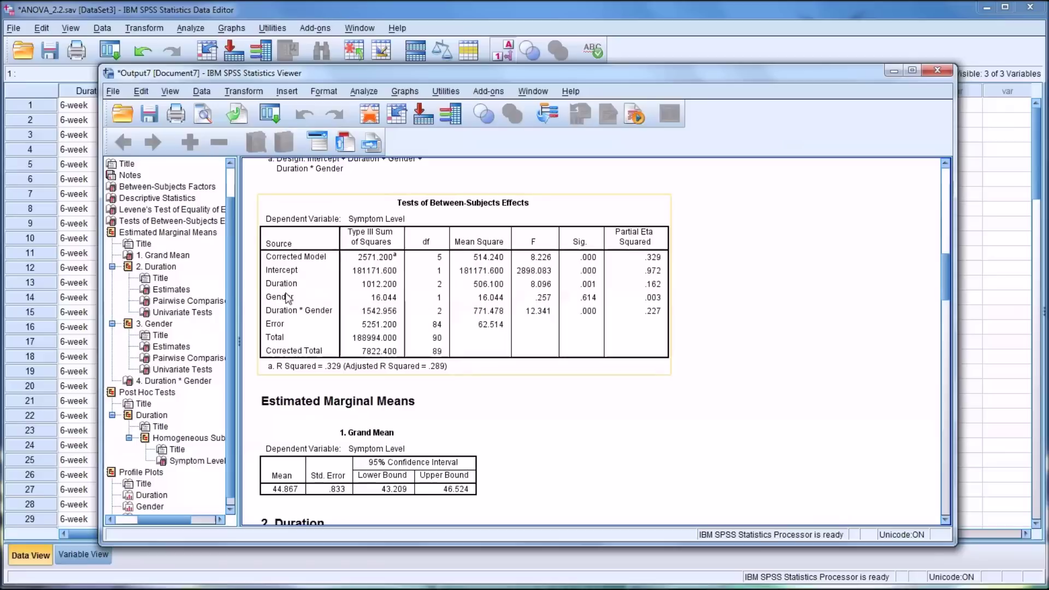
scroll(544, 299, "down", 9)
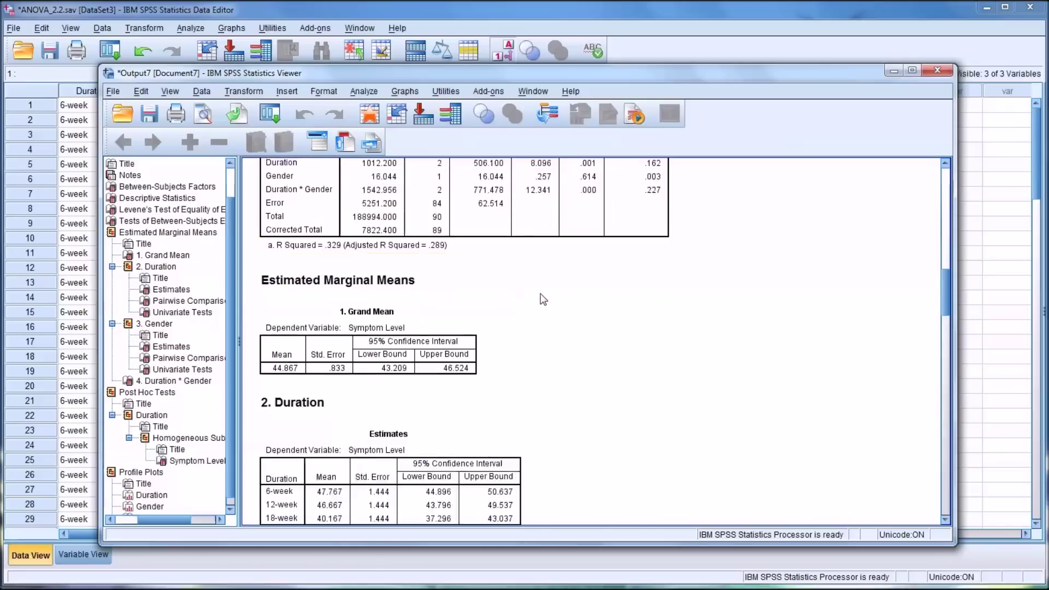
scroll(543, 300, "down", 8)
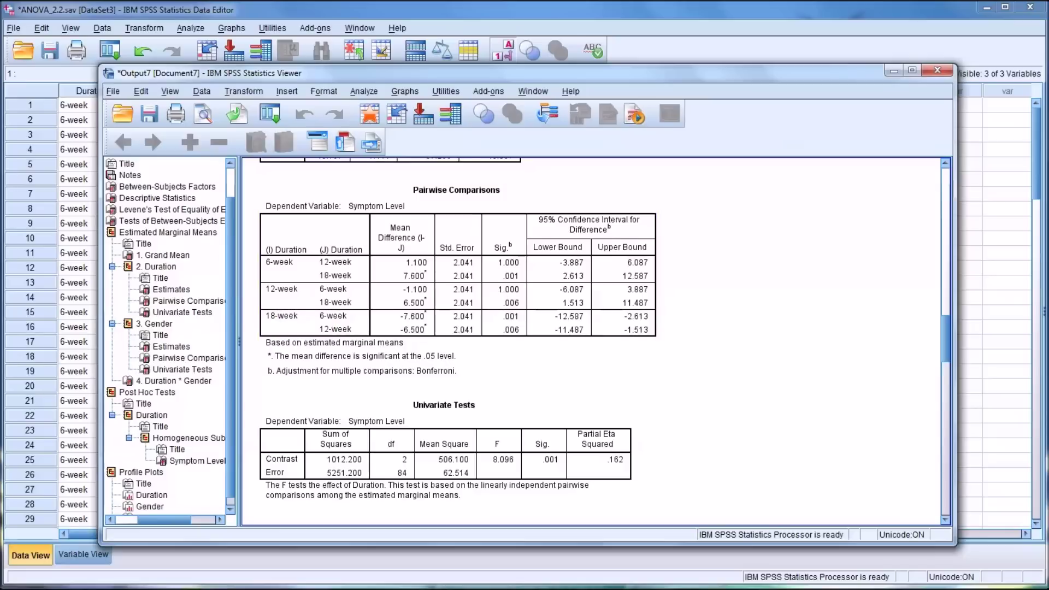
scroll(558, 338, "up", 3)
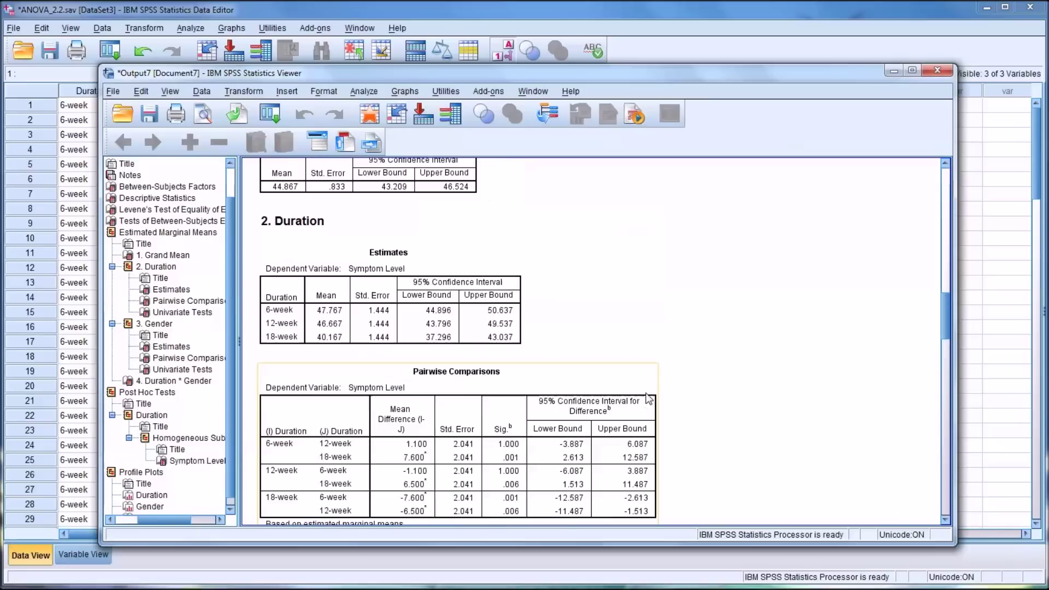
Scroll past the 3. Gender tables to the 4. Duration * Gender means table
scroll(559, 340, "down", 5)
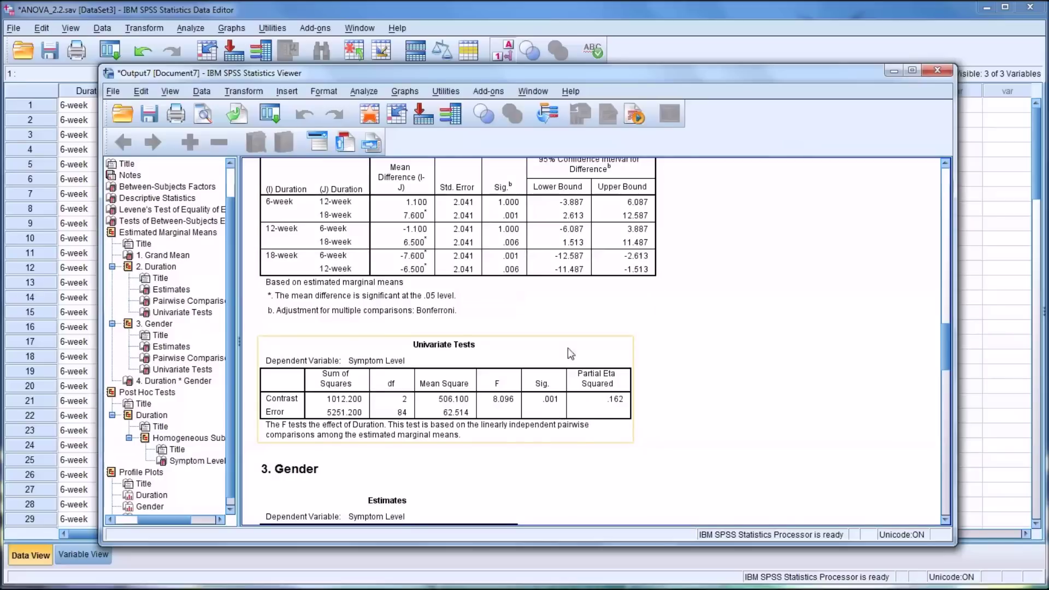
scroll(608, 397, "down", 7)
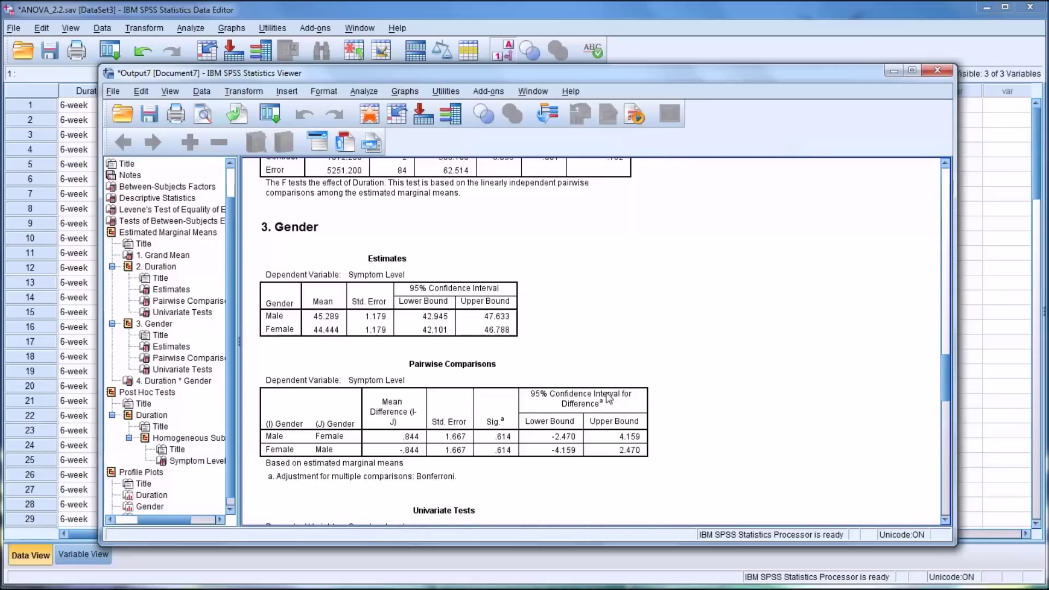
scroll(608, 397, "down", 2)
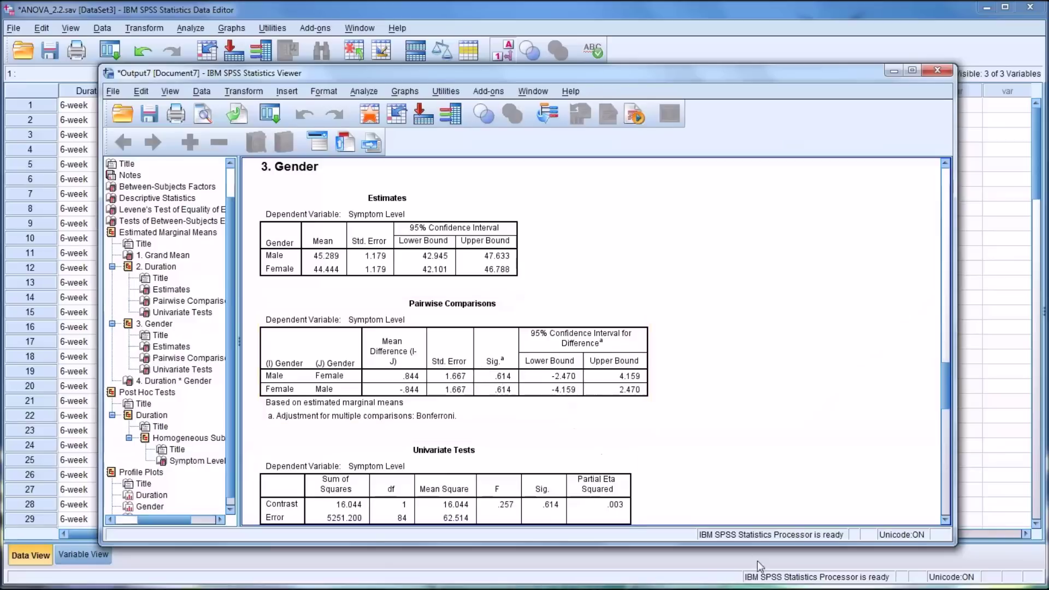
scroll(510, 423, "down", 3)
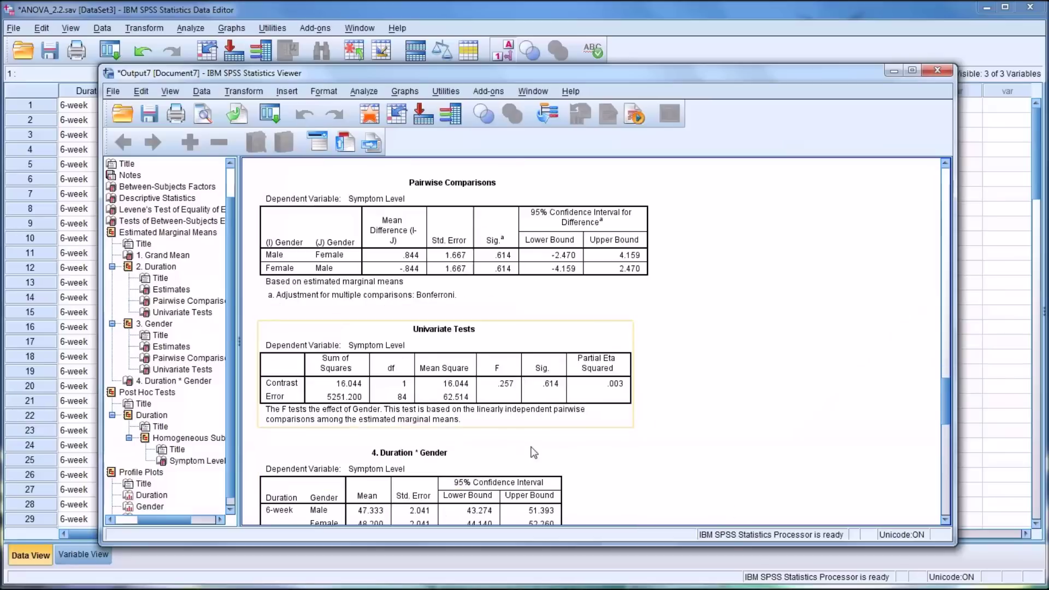
scroll(471, 395, "up", 2)
scroll(444, 361, "down", 4)
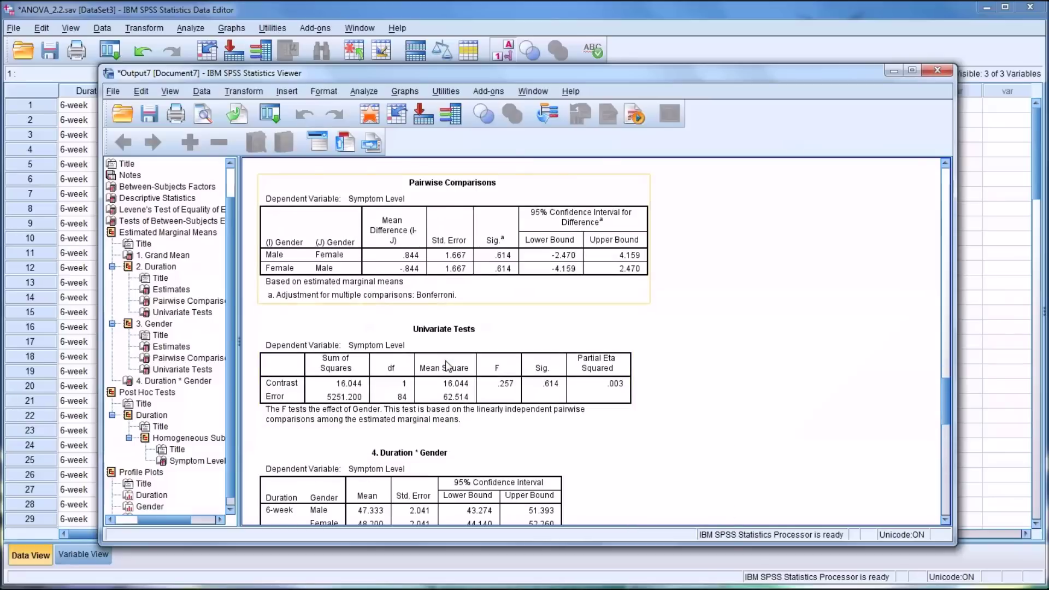
scroll(445, 336, "up", 1)
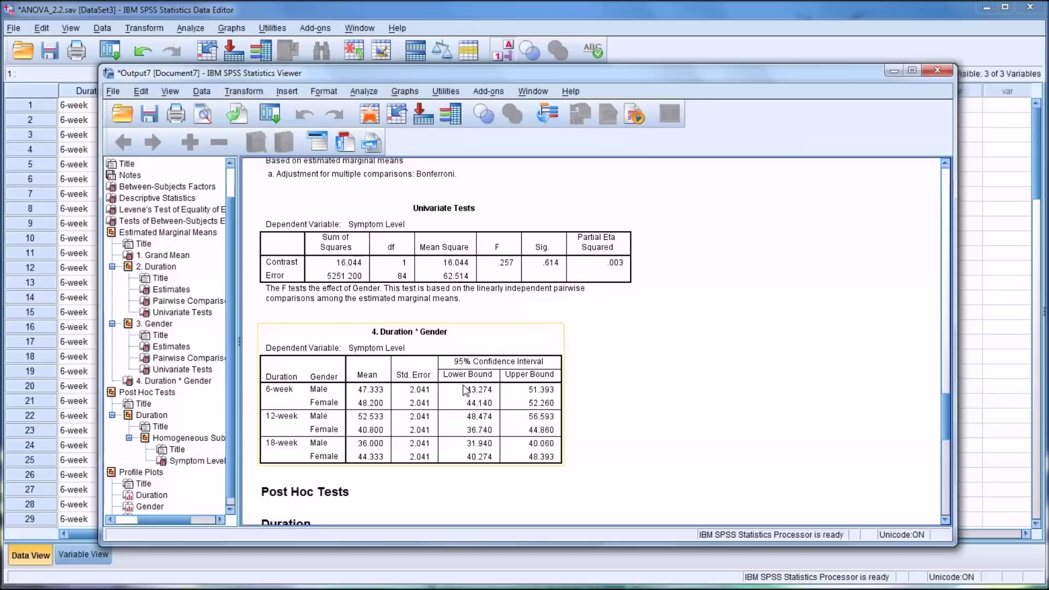
Scroll the output slightly so the Post Hoc Tests heading shows below the Duration * Gender means
scroll(476, 404, "down", 2)
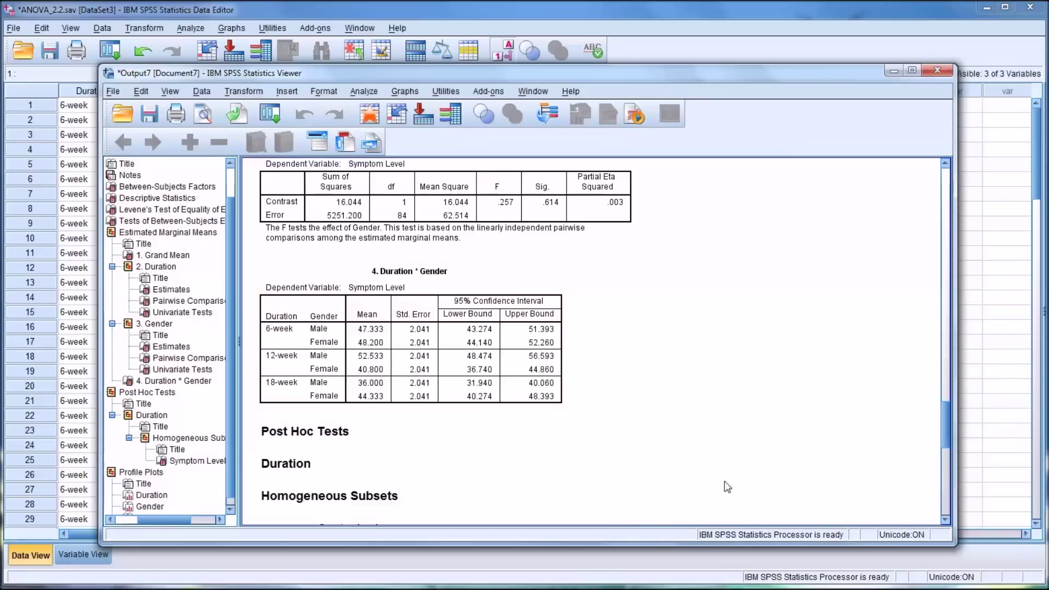
Scroll down past the Ryan-Einot-Gabriel-Welsch homogeneous subsets table for Duration to the Symptom Level profile plot
scroll(726, 487, "down", 7)
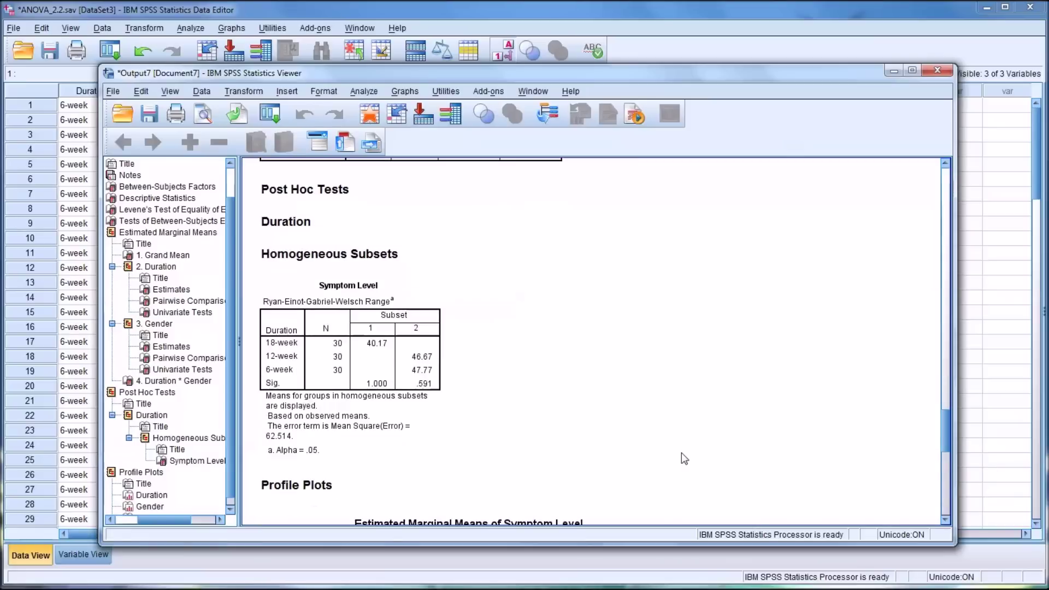
scroll(682, 453, "down", 2)
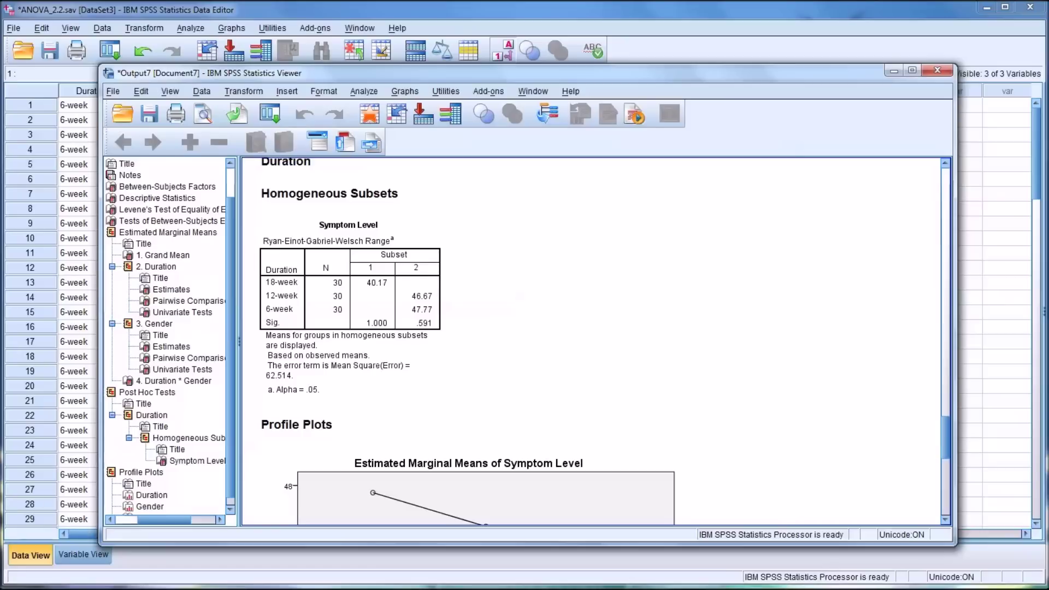
scroll(760, 405, "down", 8)
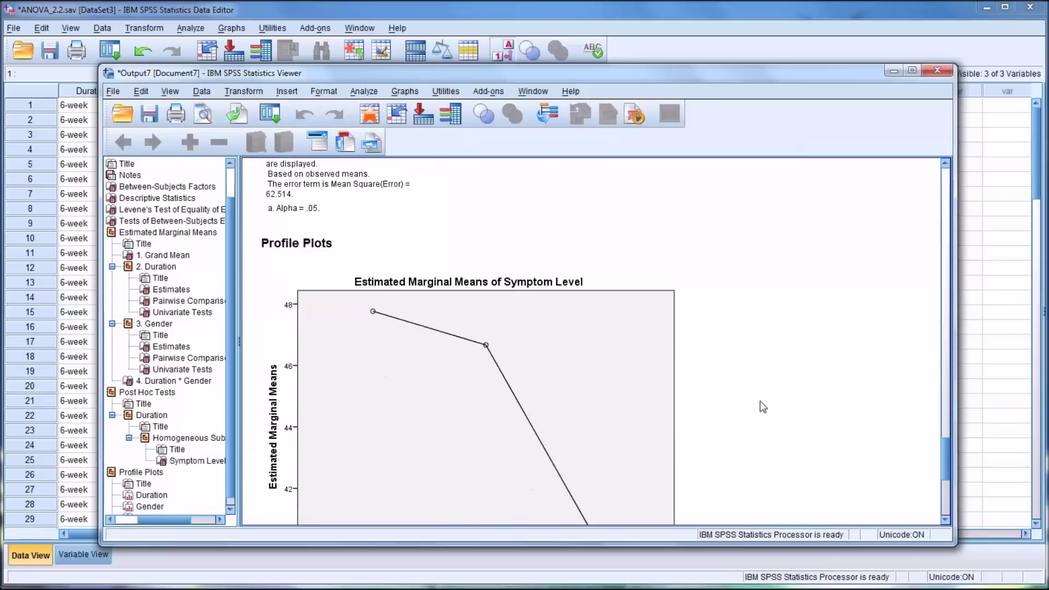
Scroll through the Duration profile plot to the Gender plot, Male about 45.3 and Female 44.45
scroll(763, 407, "down", 1)
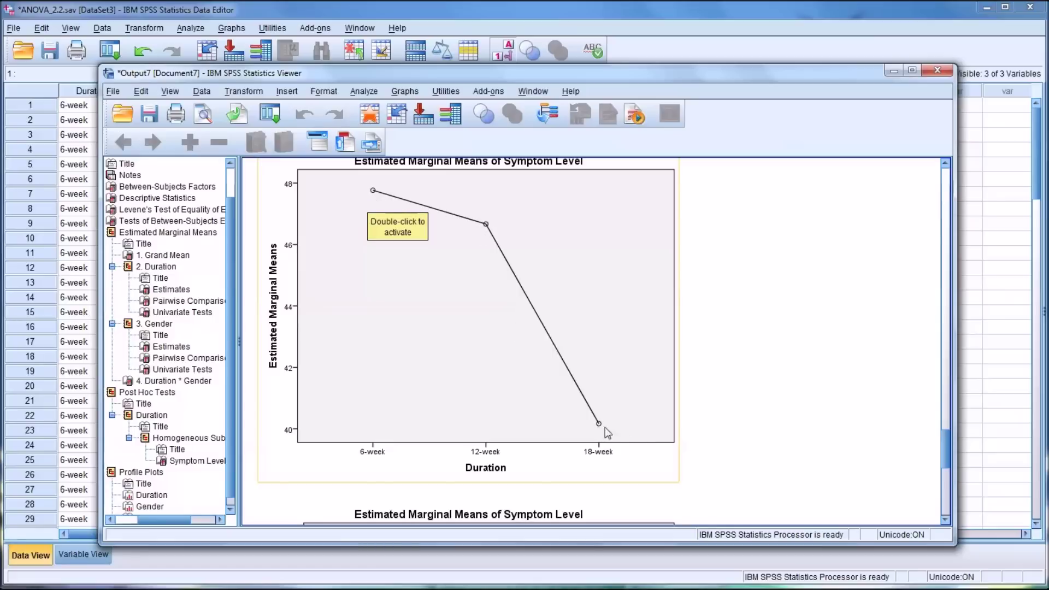
scroll(630, 346, "down", 5)
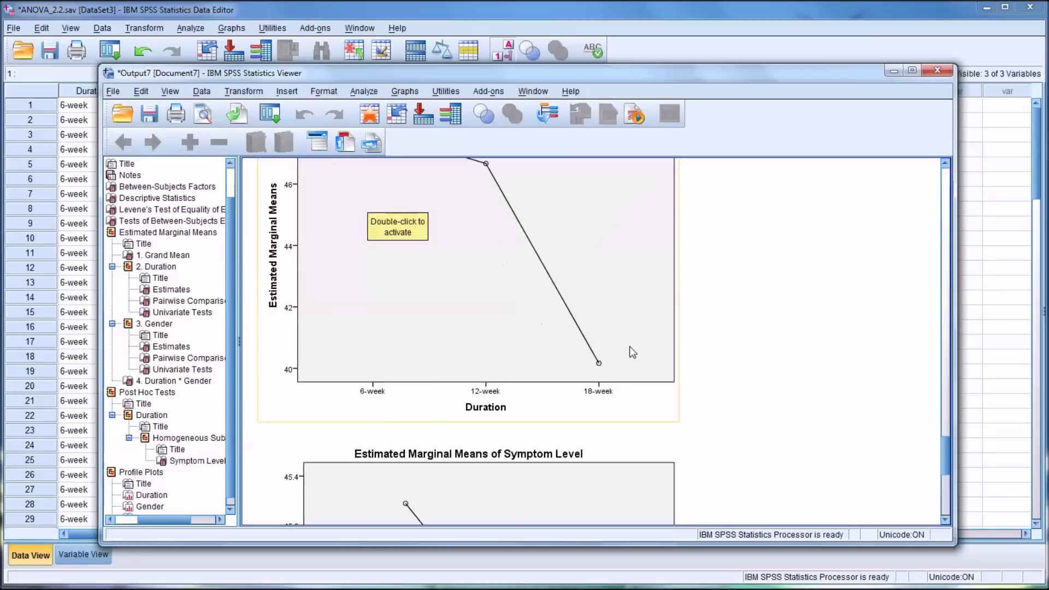
scroll(629, 346, "up", 5)
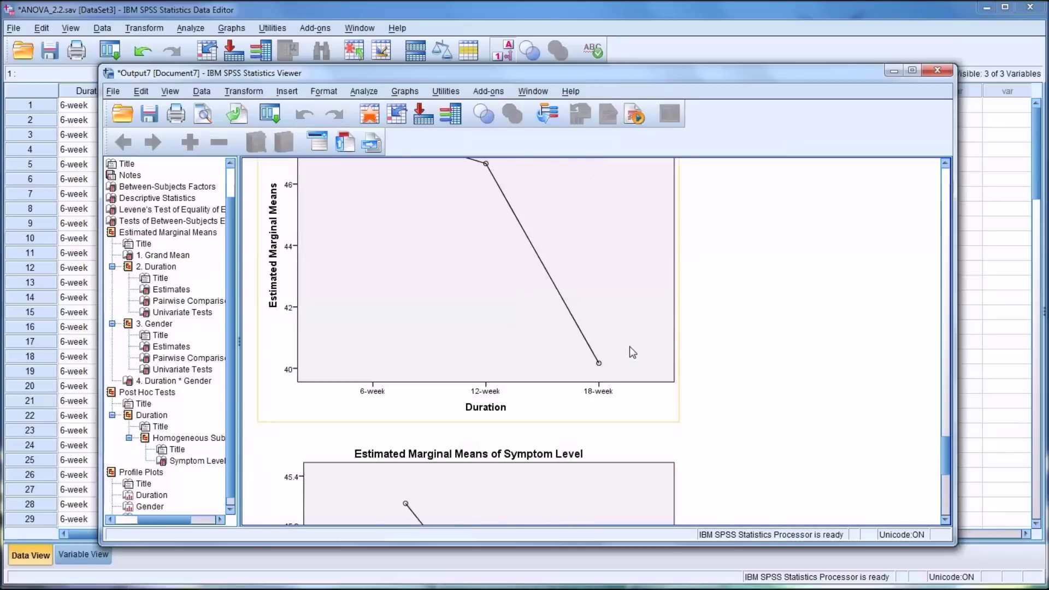
scroll(629, 346, "down", 6)
scroll(629, 346, "down", 1)
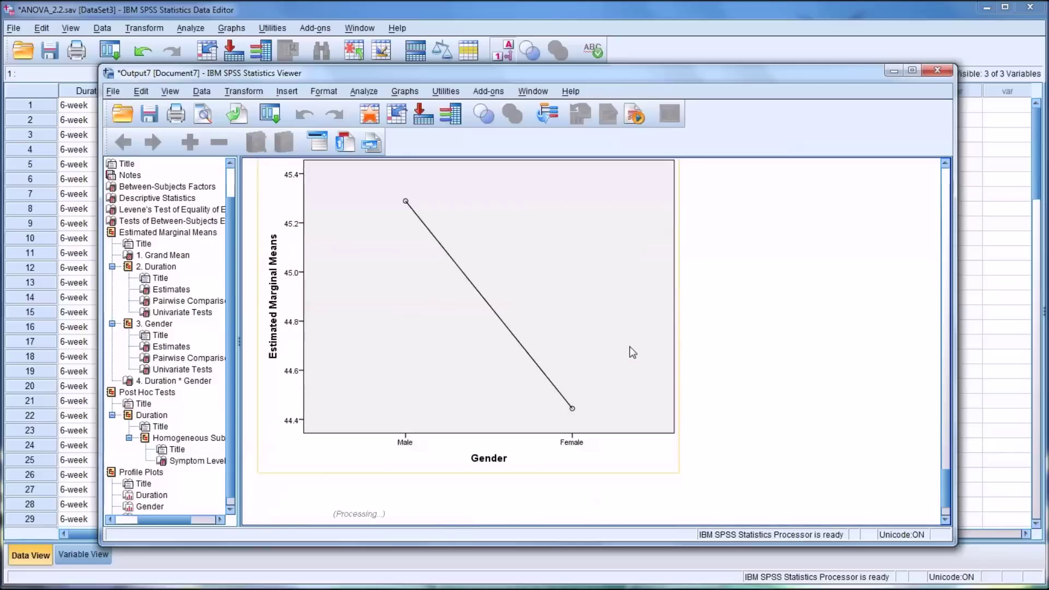
scroll(630, 347, "up", 1)
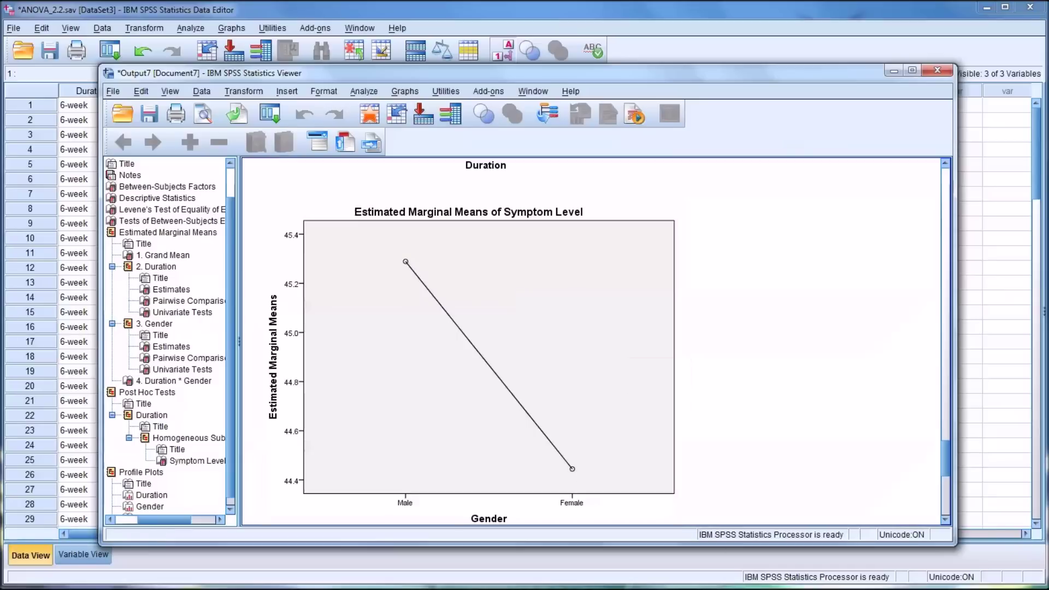
Bring up the Duration*Gender interaction plot and repeatedly select and deselect the chart to review it
scroll(755, 419, "down", 10)
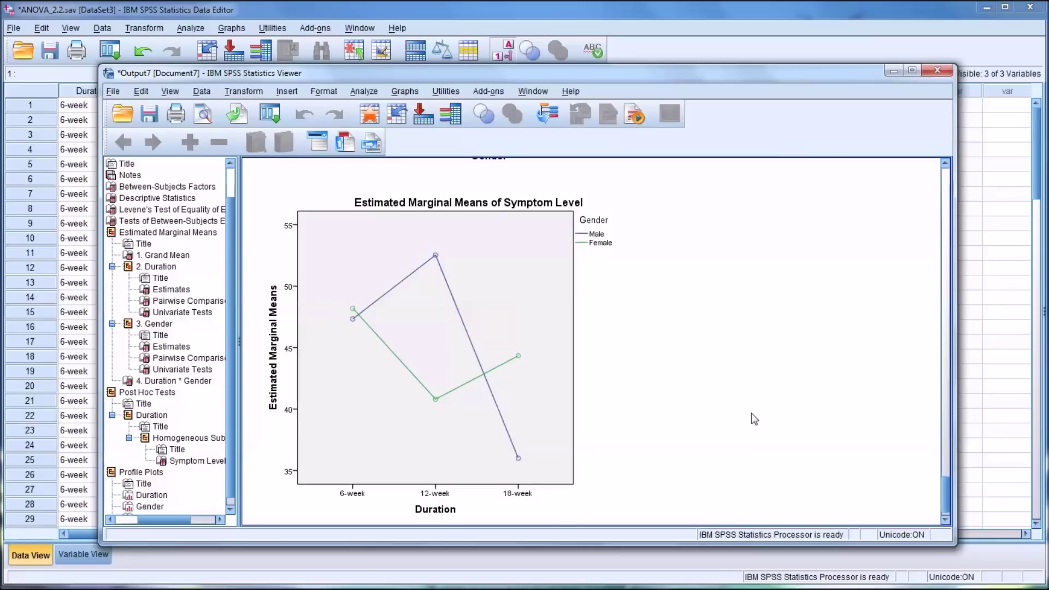
scroll(754, 419, "down", 1)
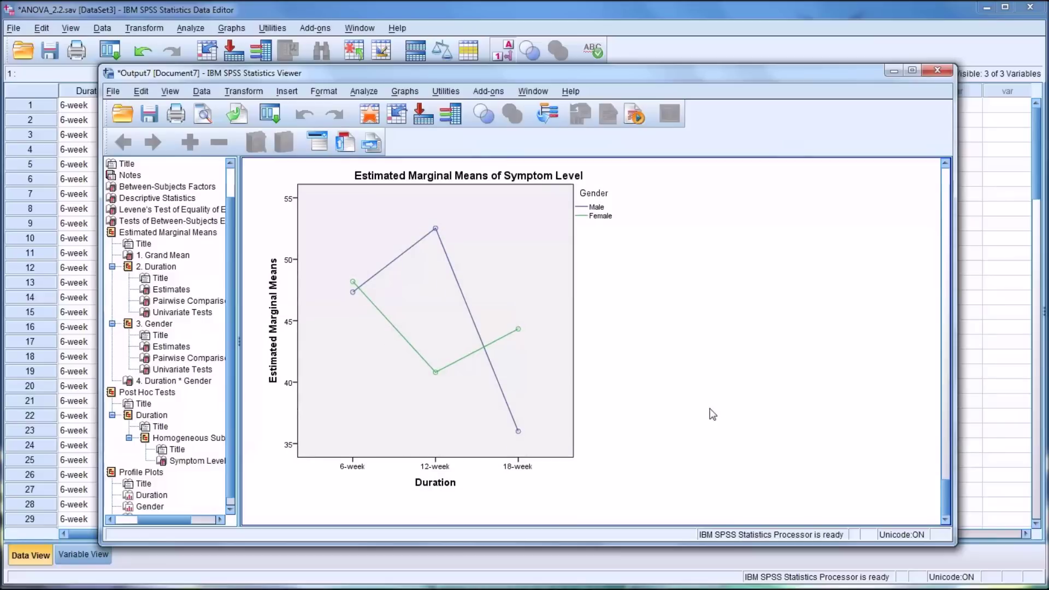
left_click(579, 435)
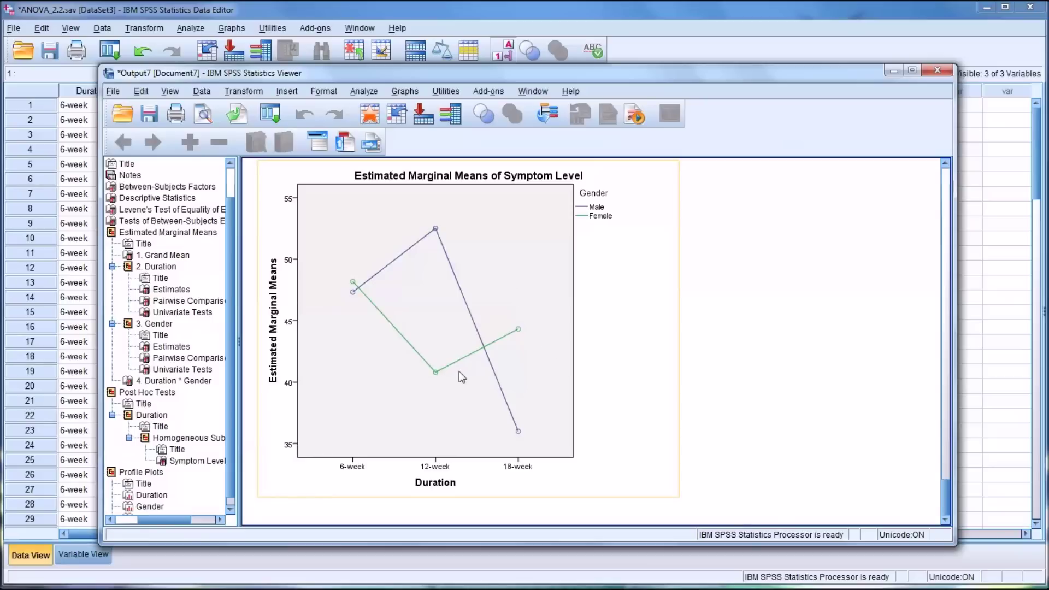
left_click(684, 482)
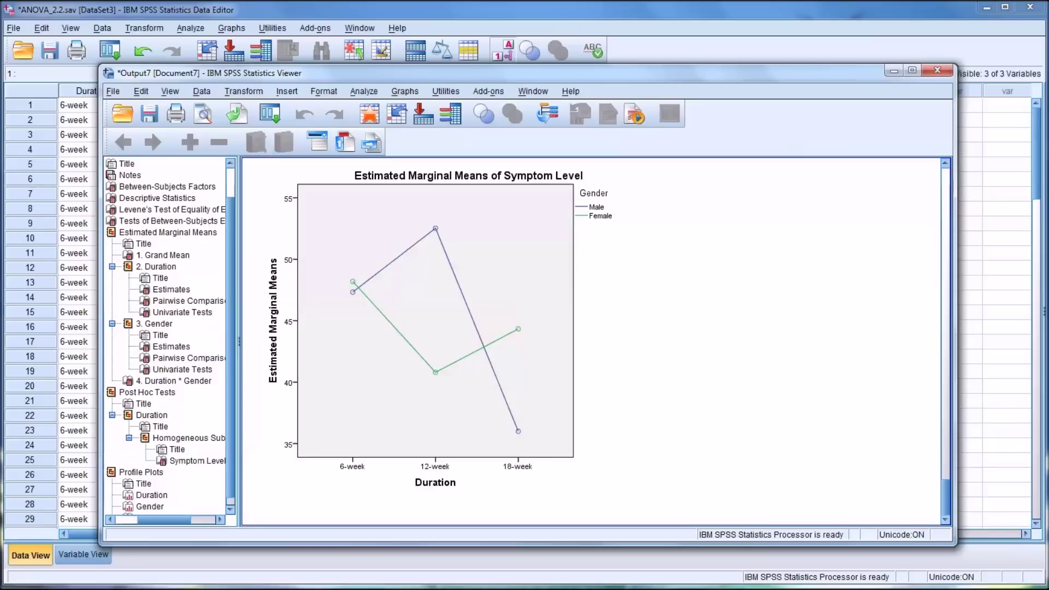
left_click(656, 388)
left_click(653, 434)
left_click(485, 475)
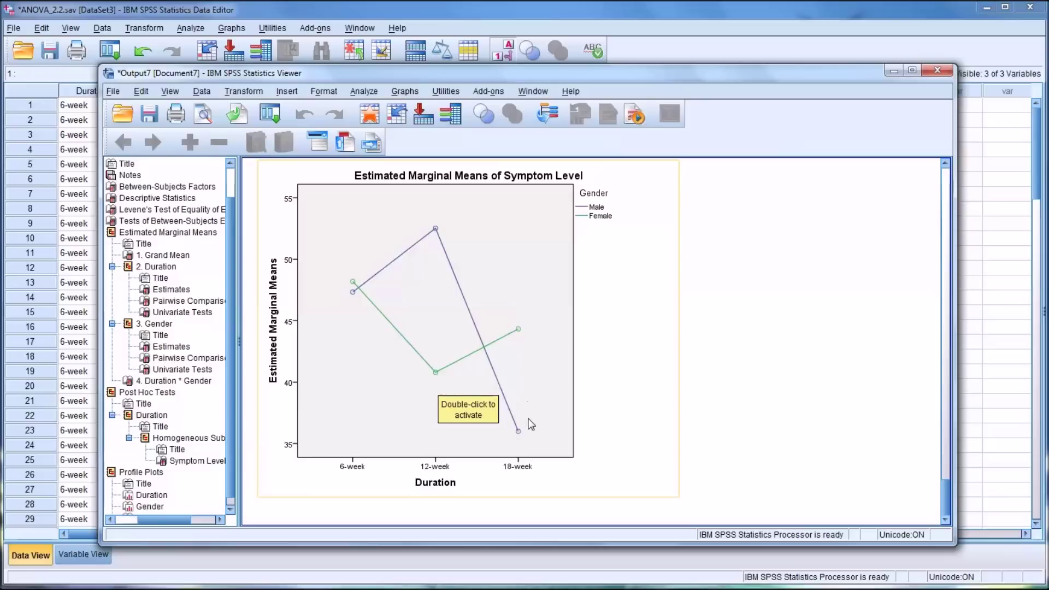
left_click(805, 483)
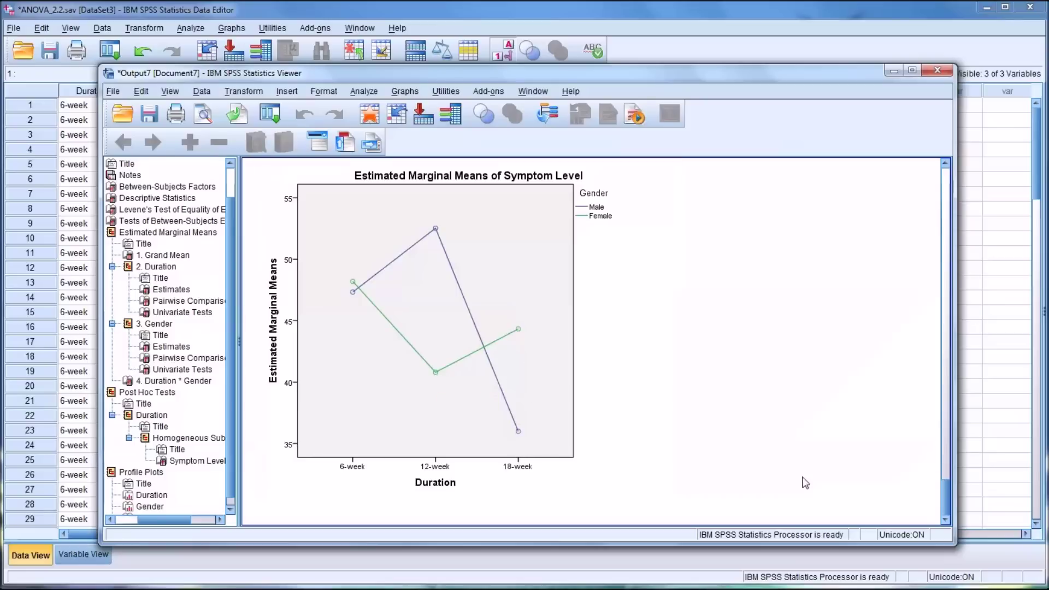
left_click(498, 350)
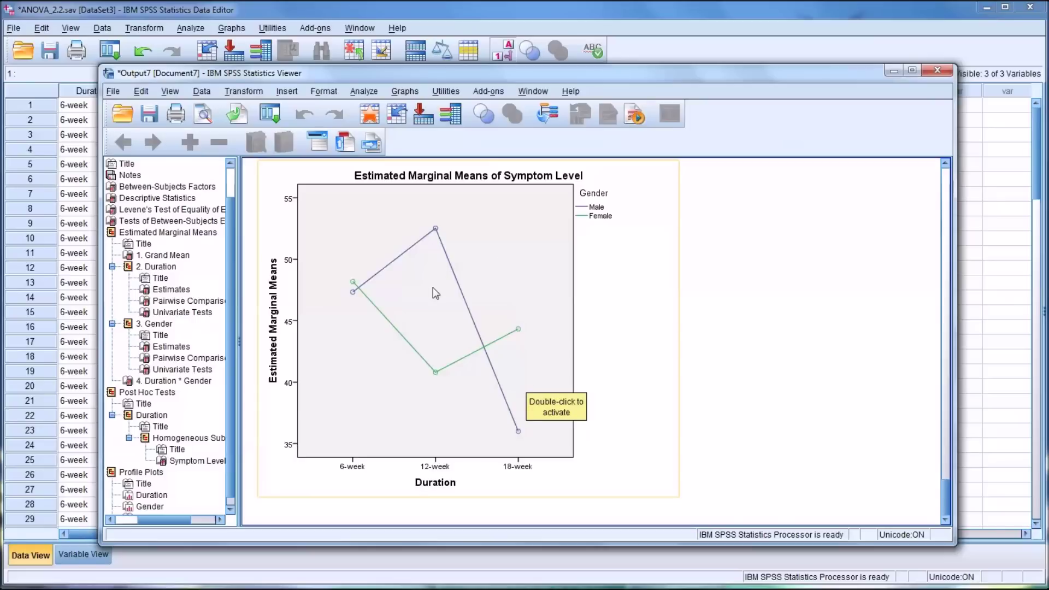
left_click(755, 449)
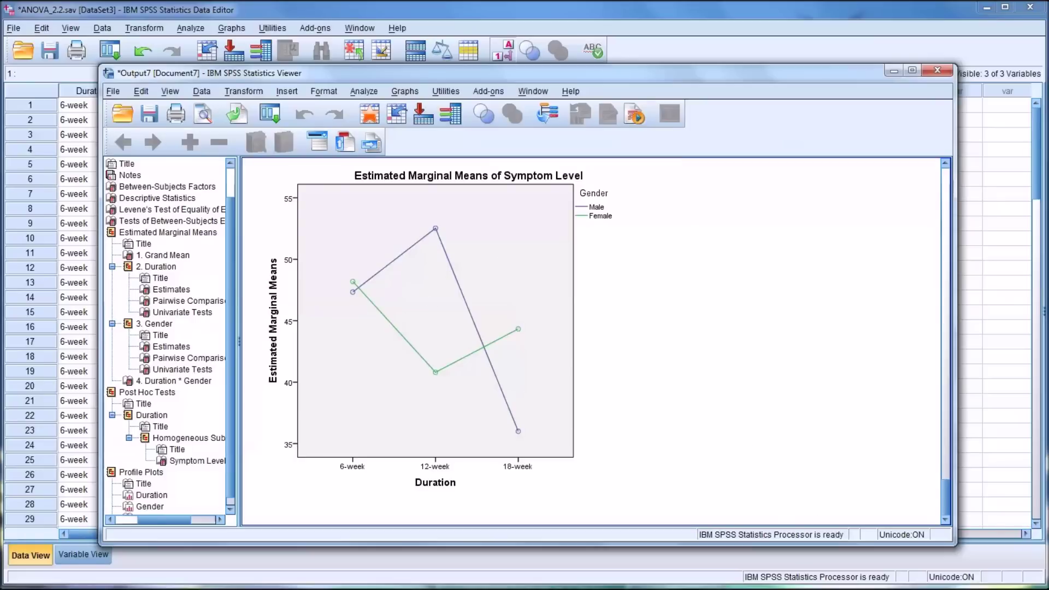